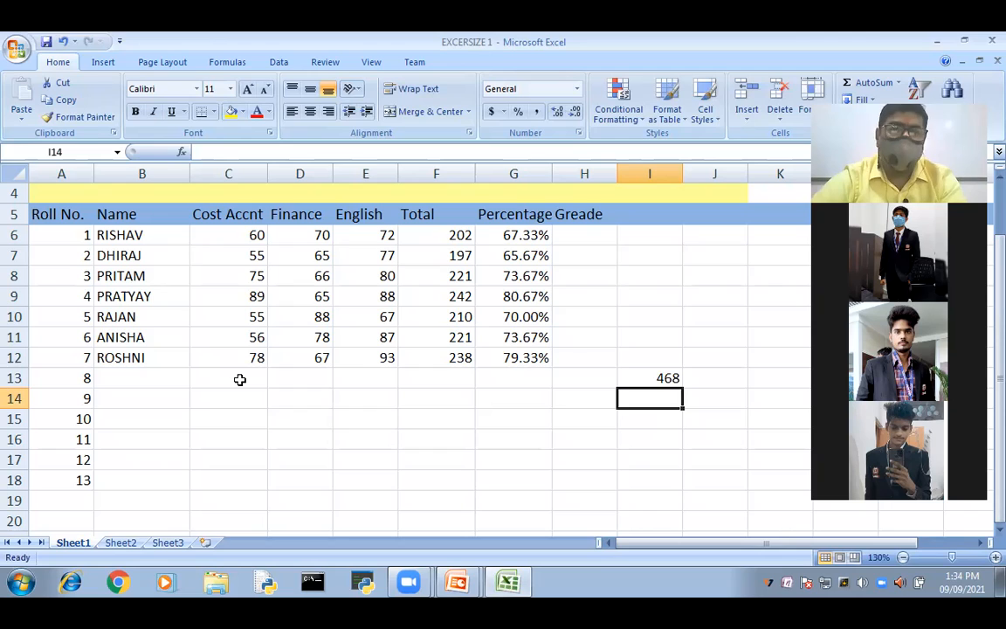
Enter 34, 34 and 45 as the Cost Accnt marks for roll numbers 8, 9 and 10.
left_click(239, 379)
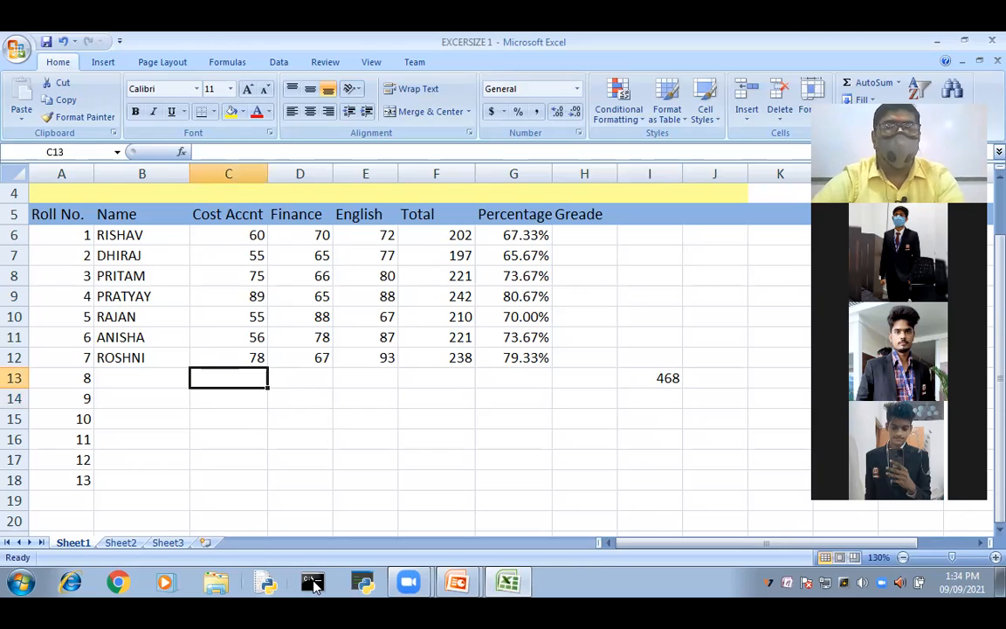
left_click(453, 497)
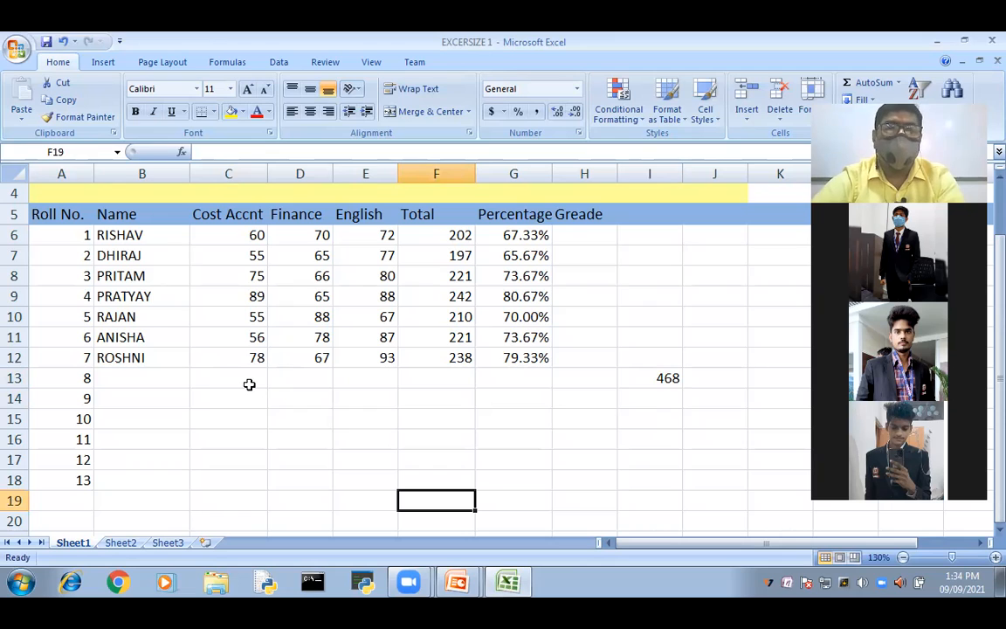
left_click(248, 384)
type("34")
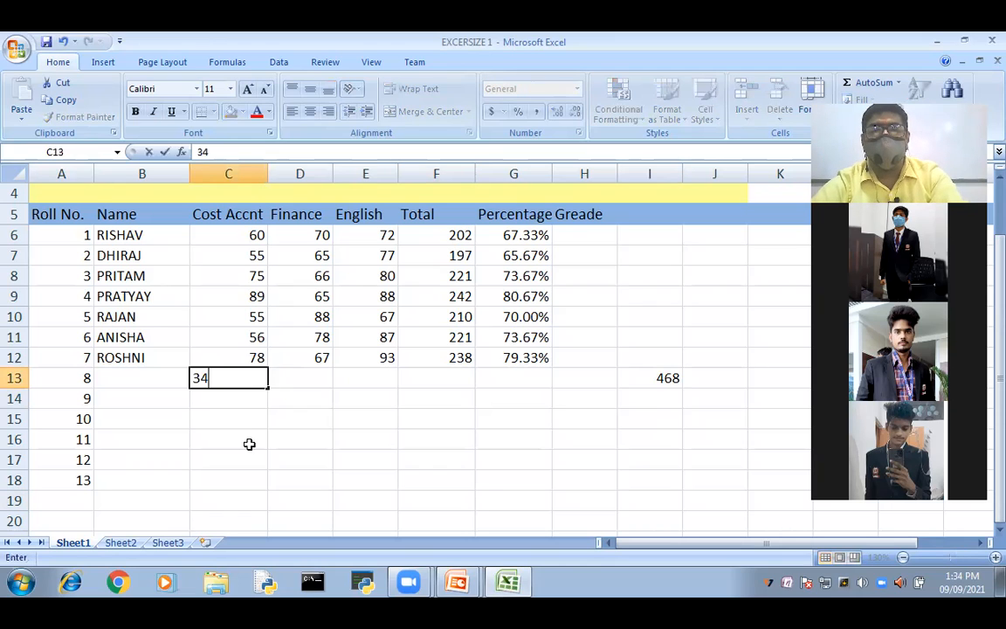
left_click(246, 398)
type("34")
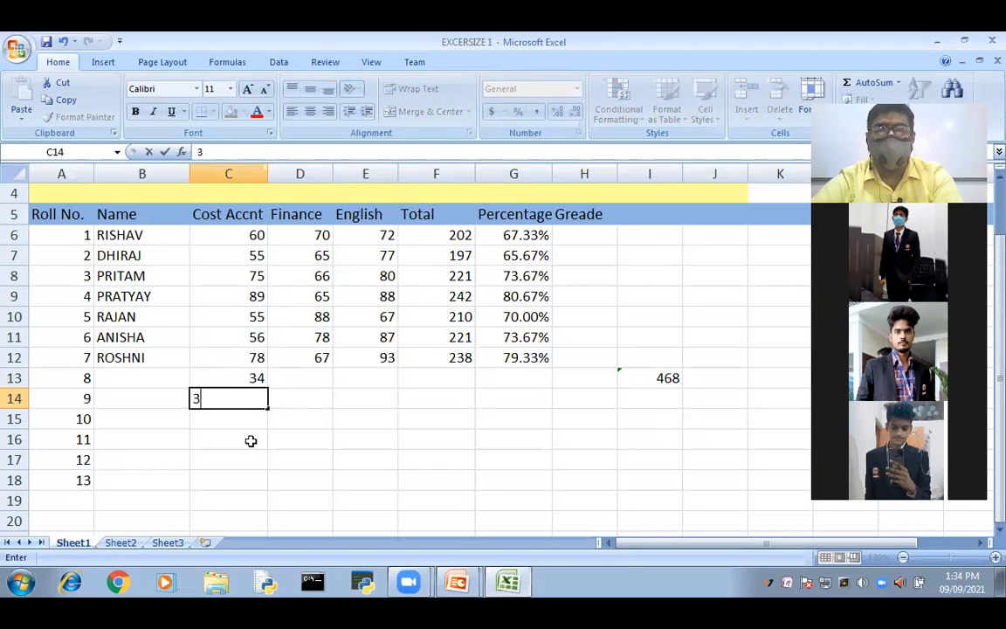
left_click(253, 456)
left_click(253, 417)
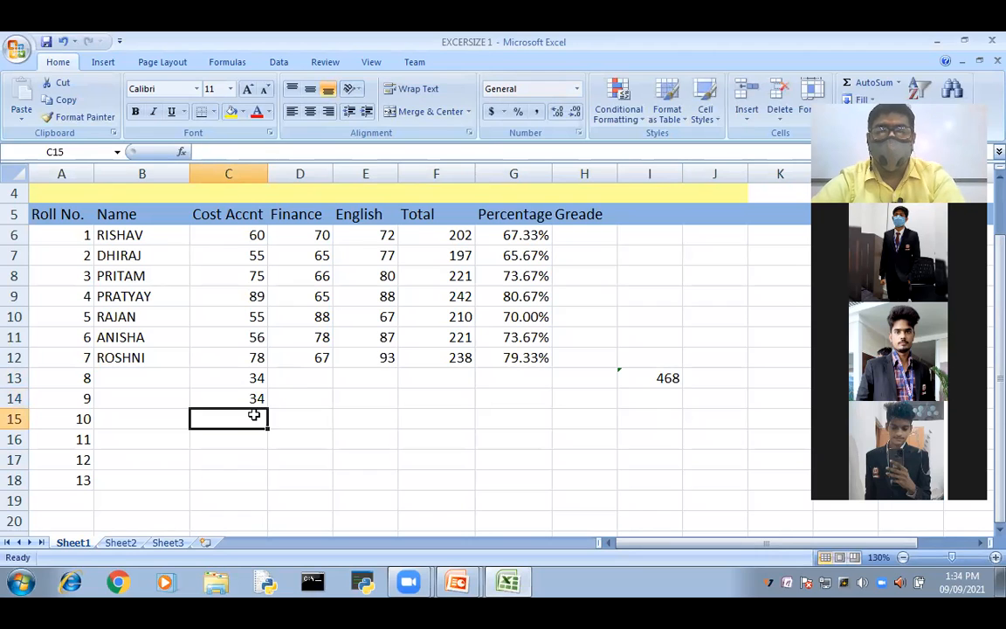
type("45")
left_click(264, 484)
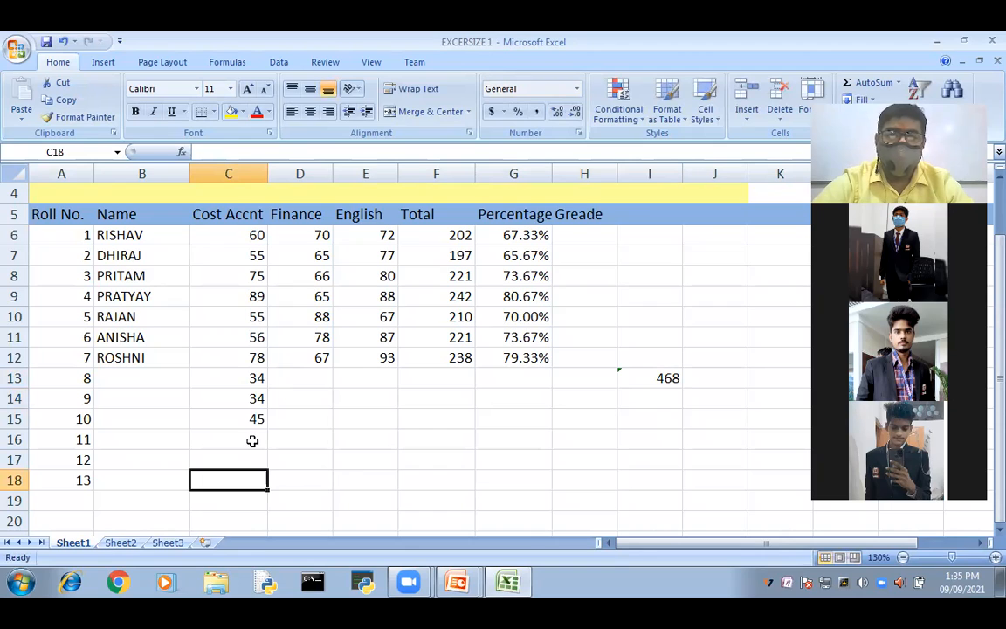
Clear the Cost Accnt marks in C13:C15.
left_click_drag(257, 420, 260, 382)
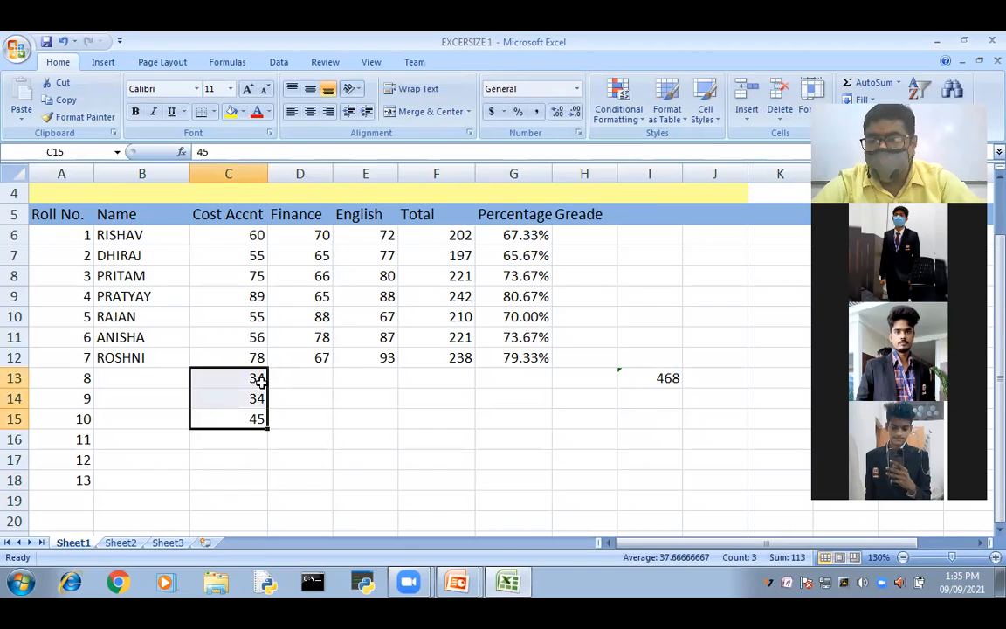
key("Delete")
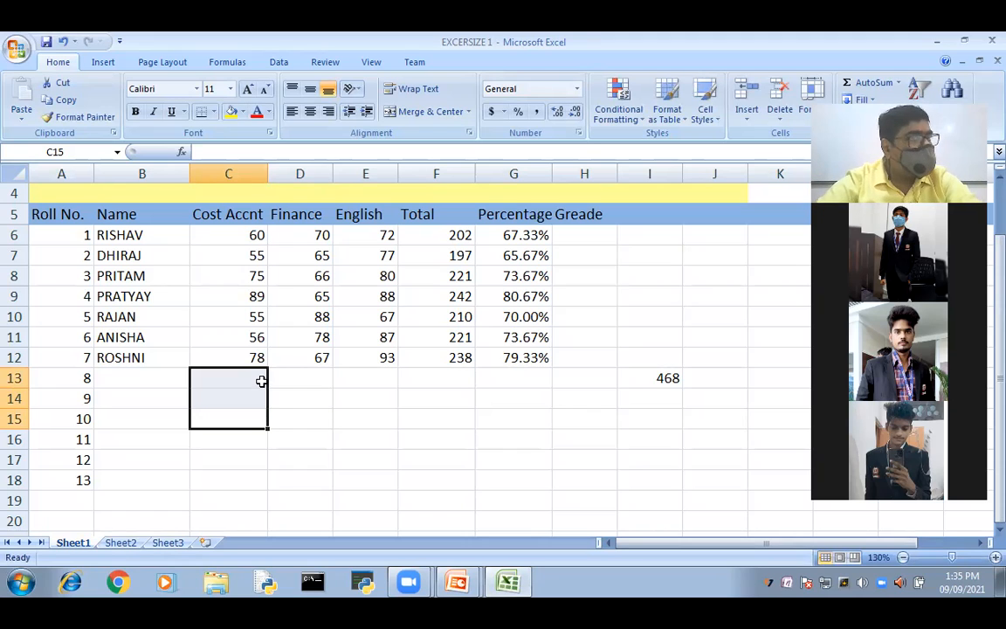
Replace the formula in cell I13 with =SUM(C:C) to total the entire Cost Accnt column.
left_click(668, 378)
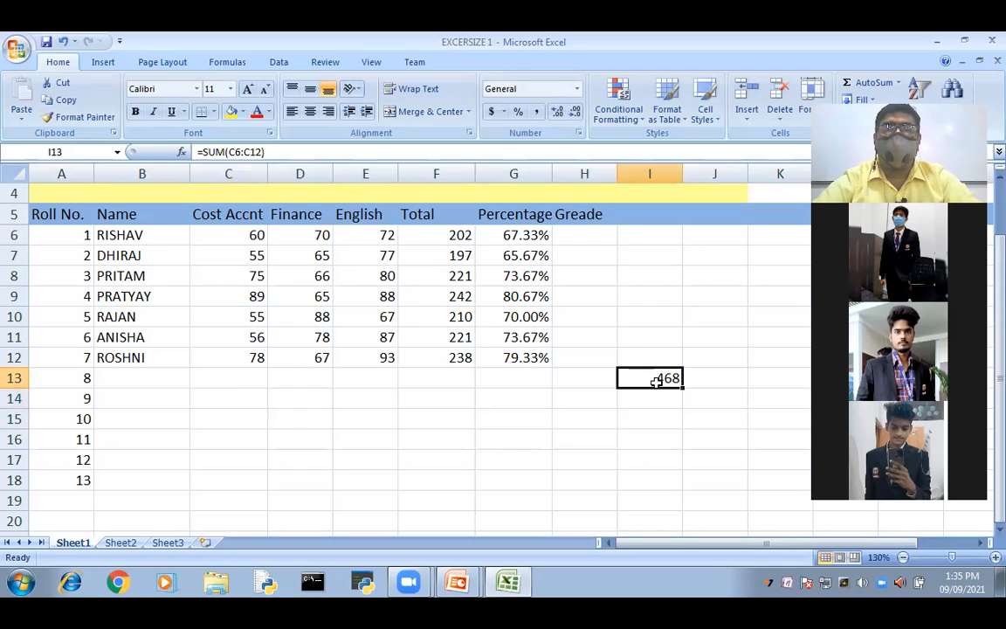
left_click(299, 150)
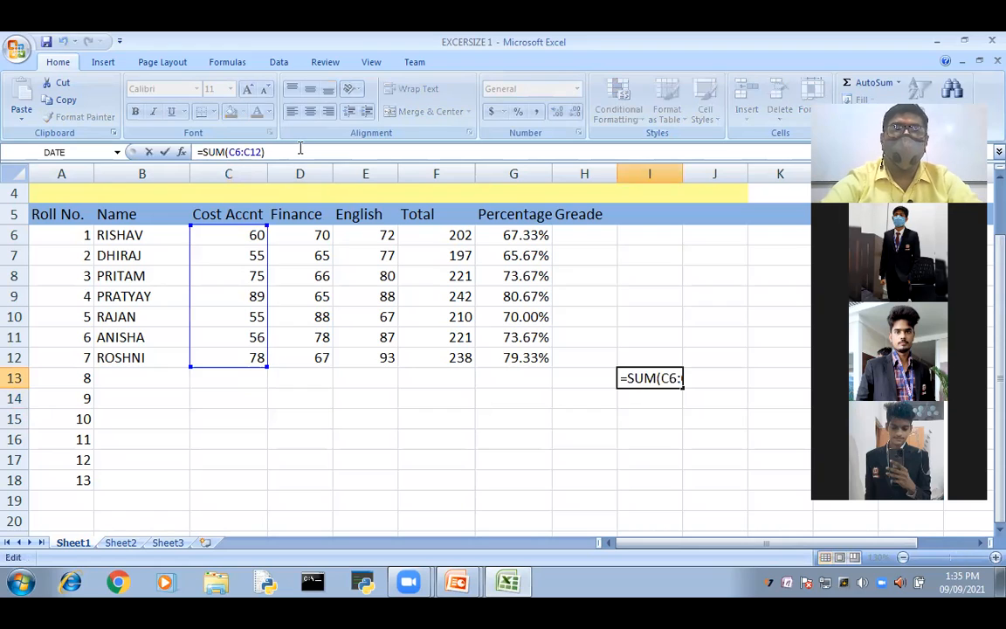
key("BackSpace")
key("BackSpace")
key("BackSpace")
key("BackSpace")
key("BackSpace")
key("BackSpace")
key("BackSpace")
key("BackSpace")
key("BackSpace")
key("BackSpace")
key("BackSpace")
key("BackSpace")
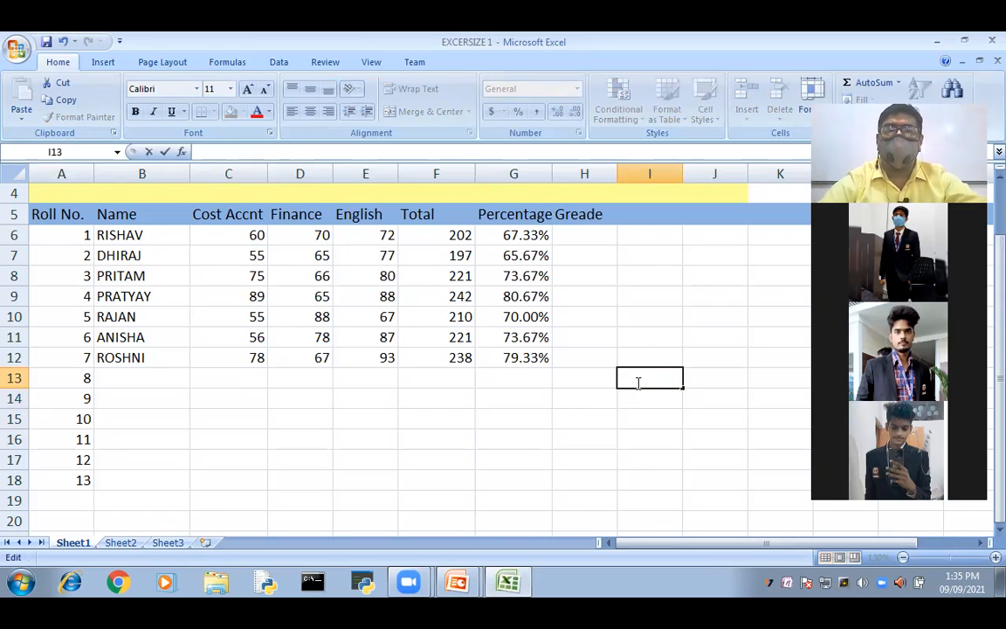
type("=s")
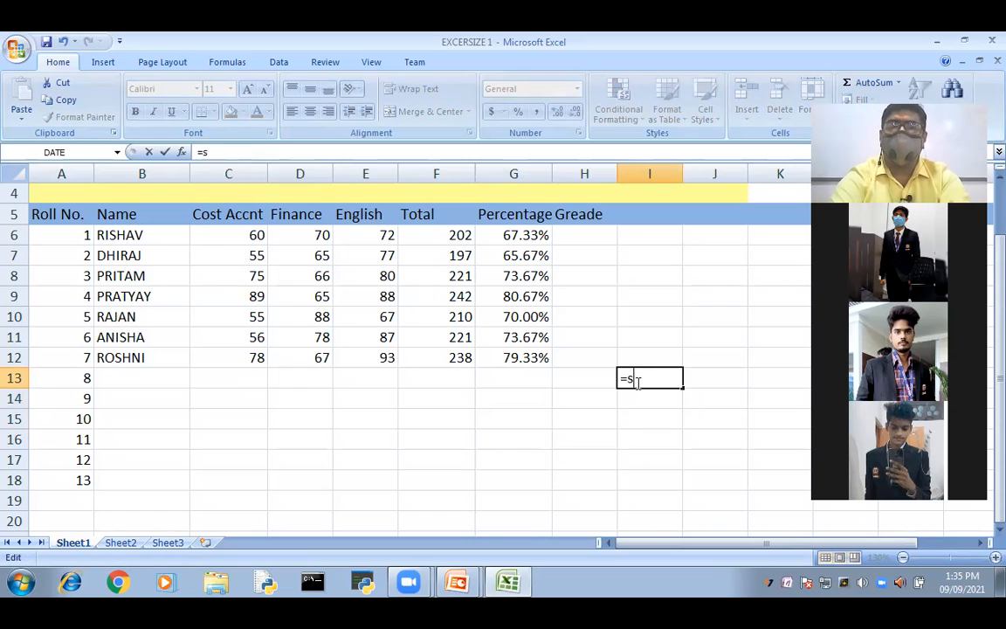
type("um")
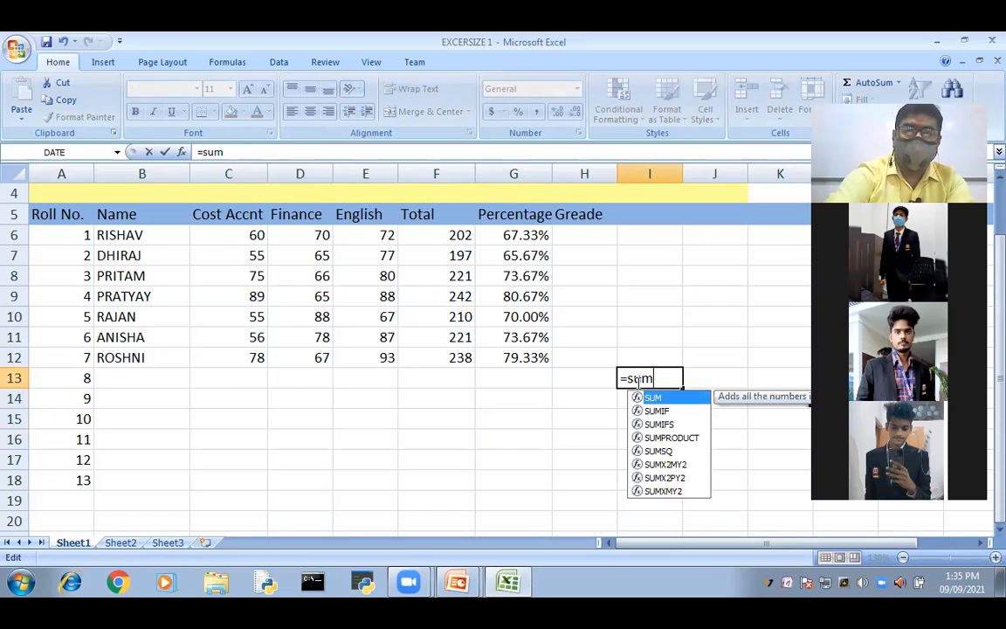
type("(")
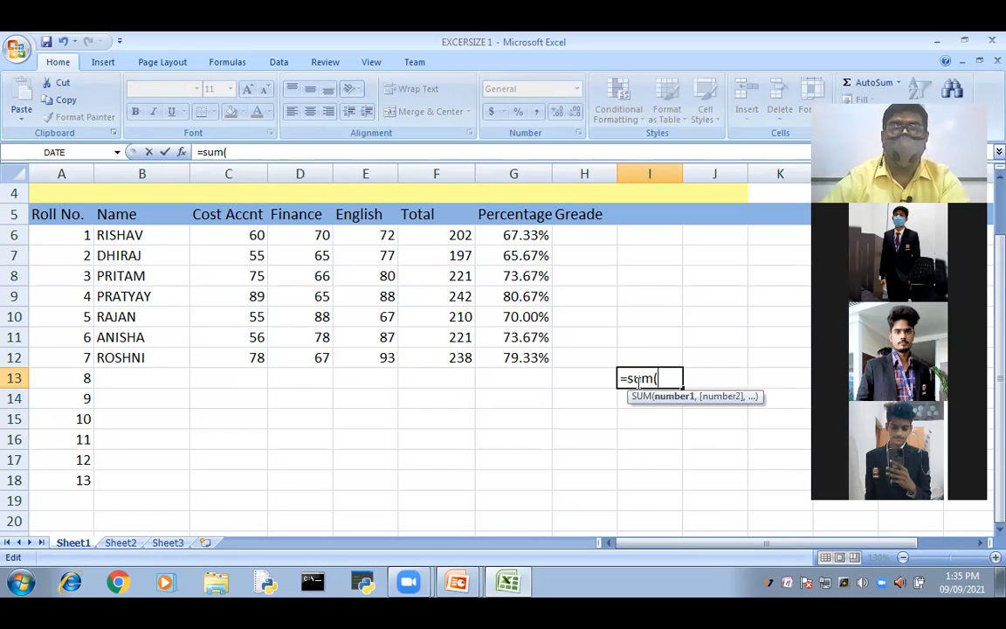
left_click(233, 174)
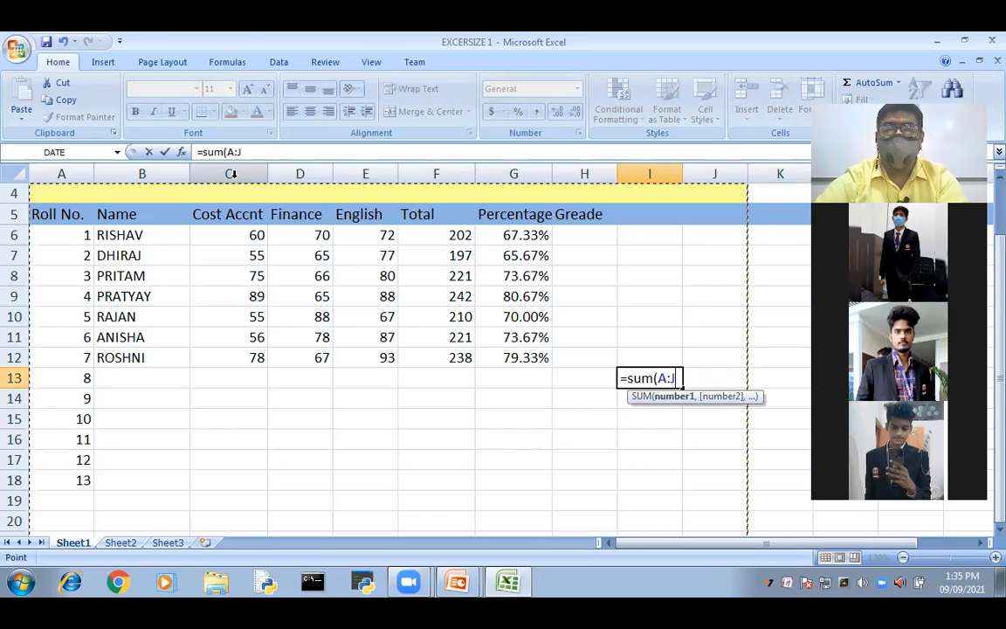
key("BackSpace")
key("BackSpace")
key("BackSpace")
type("c")
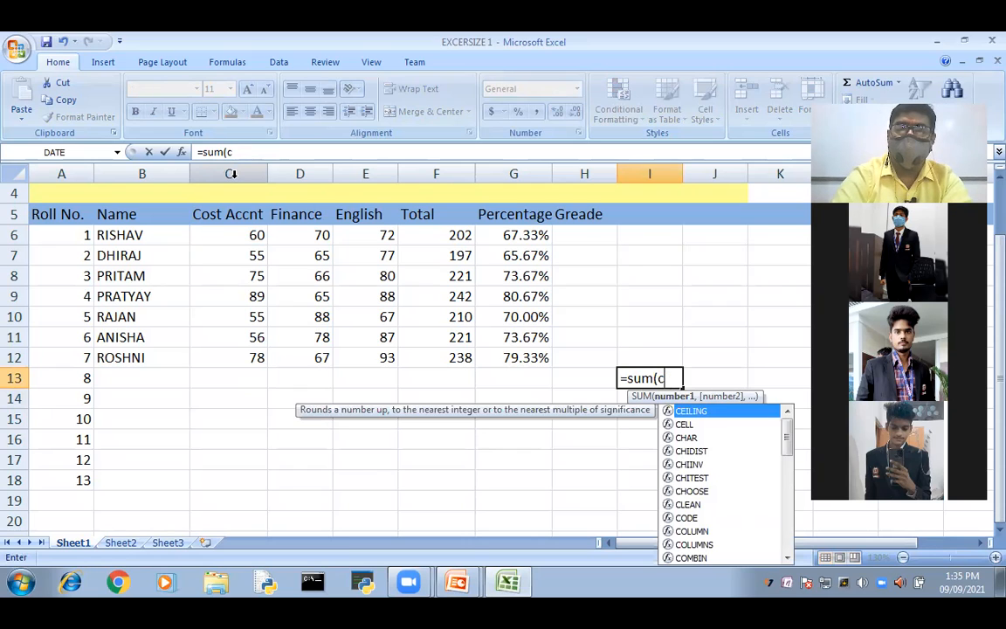
type(":c")
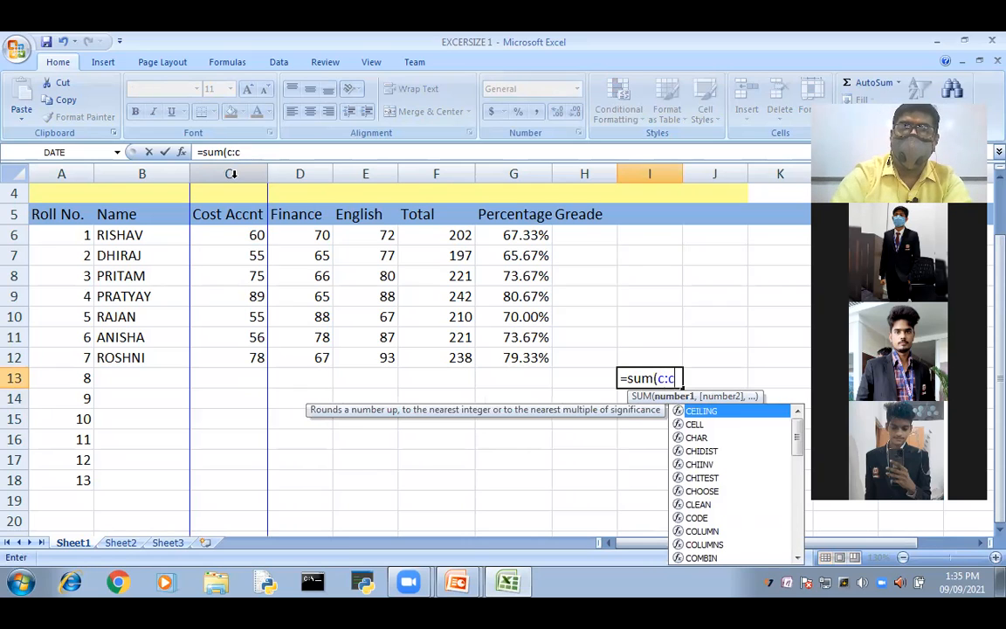
type(")")
key("Return")
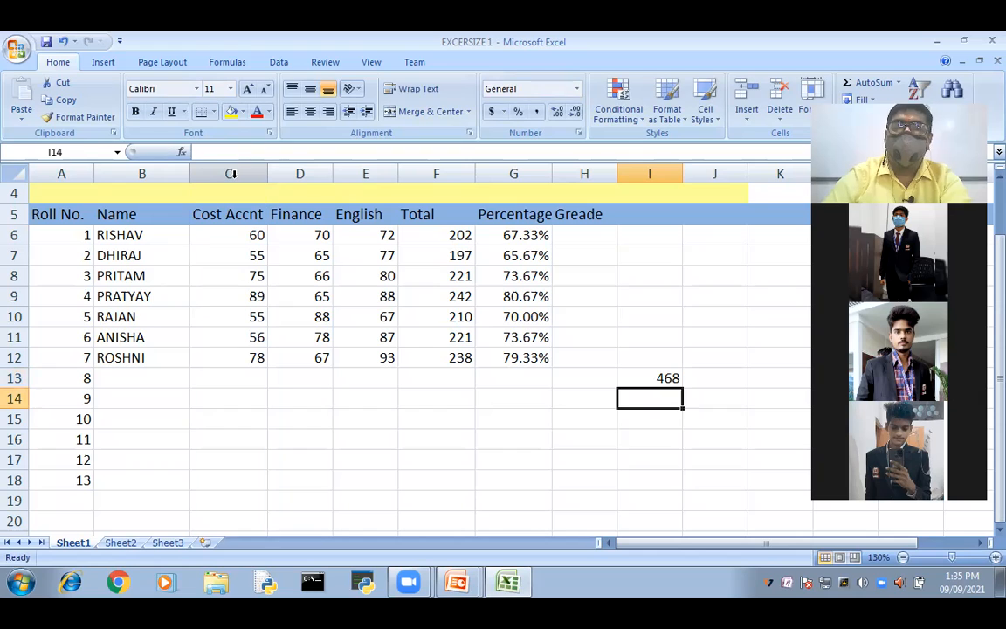
left_click(628, 382)
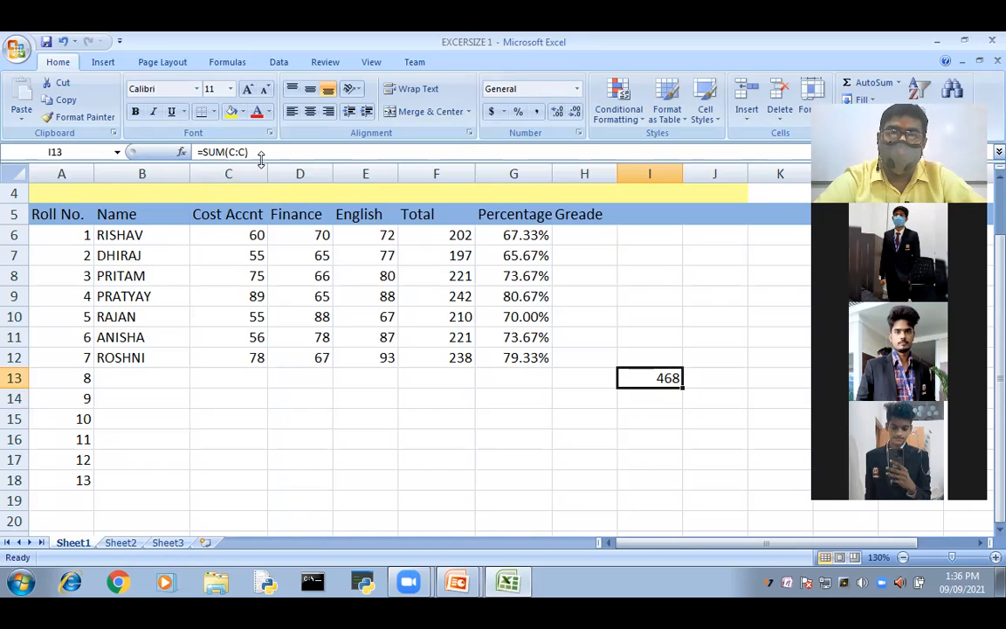
left_click(994, 556)
left_click(994, 557)
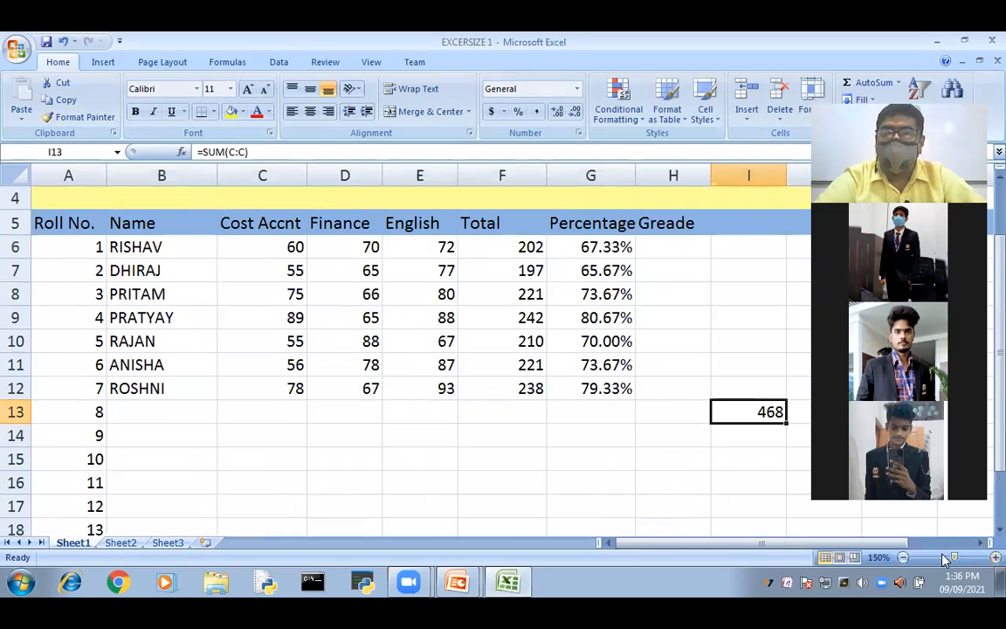
left_click(903, 556)
left_click(903, 557)
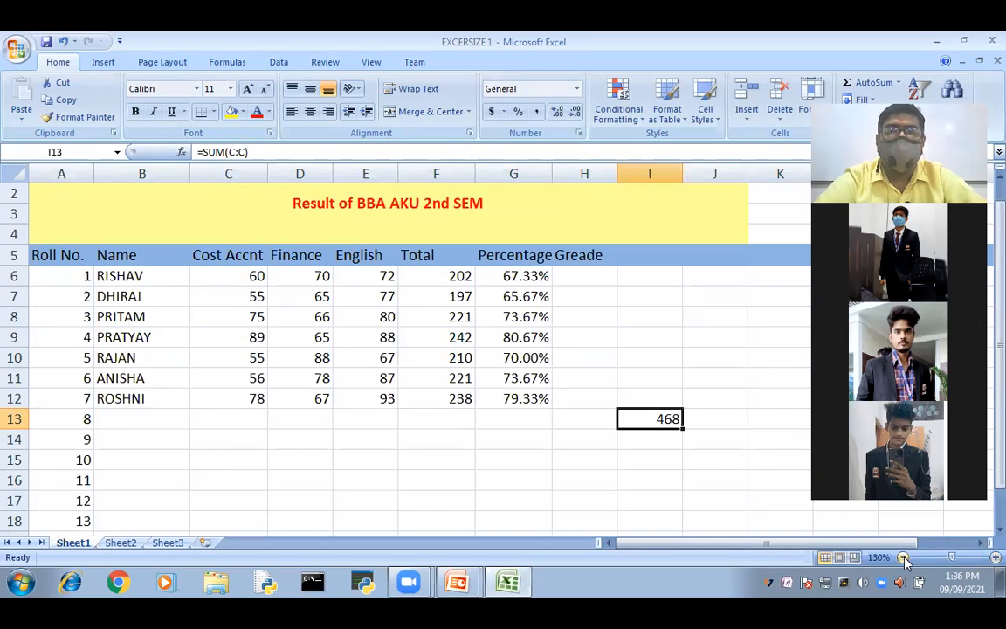
Enter 100 as the Cost Accnt mark in each of cells C13, C14 and C15.
scroll(207, 358, "down", 1)
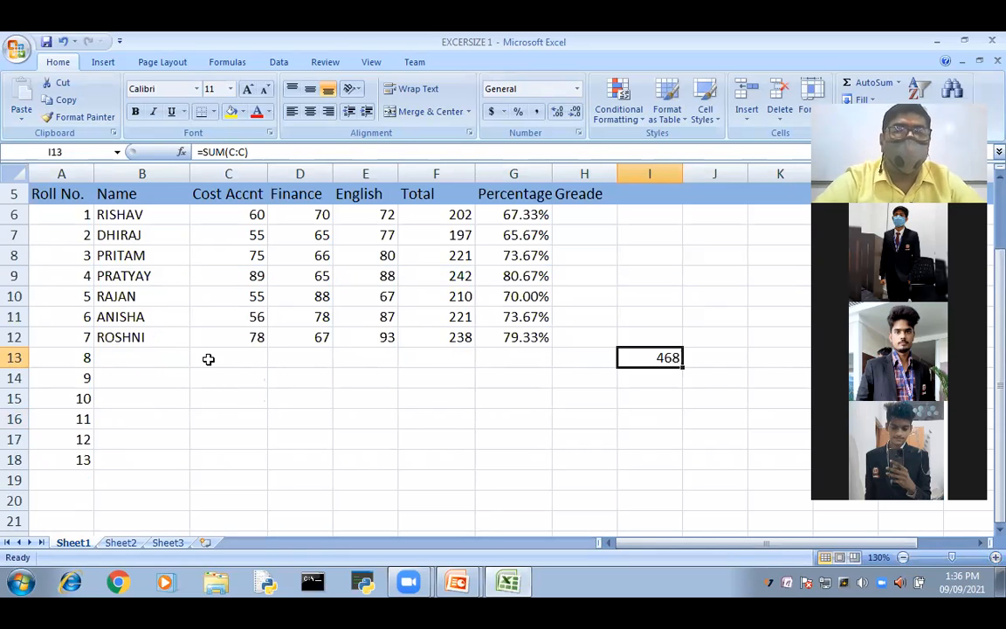
left_click(217, 357)
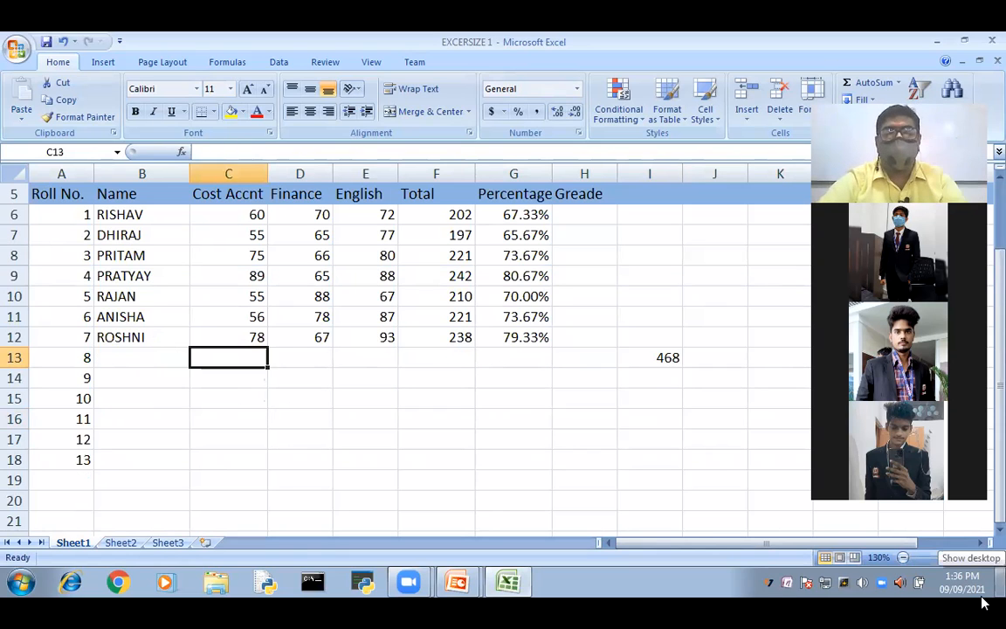
type("100")
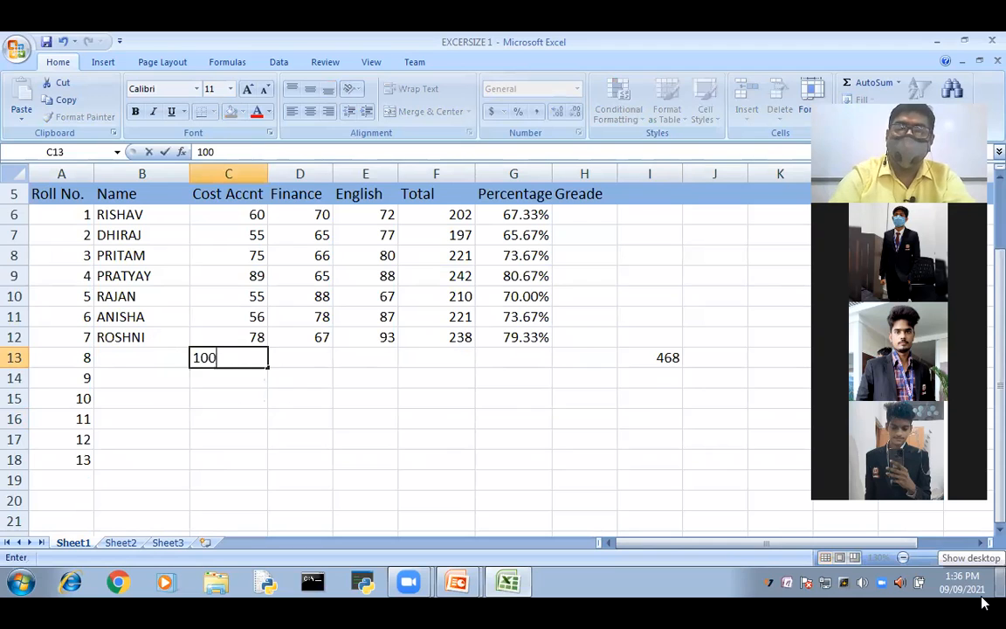
key("Return")
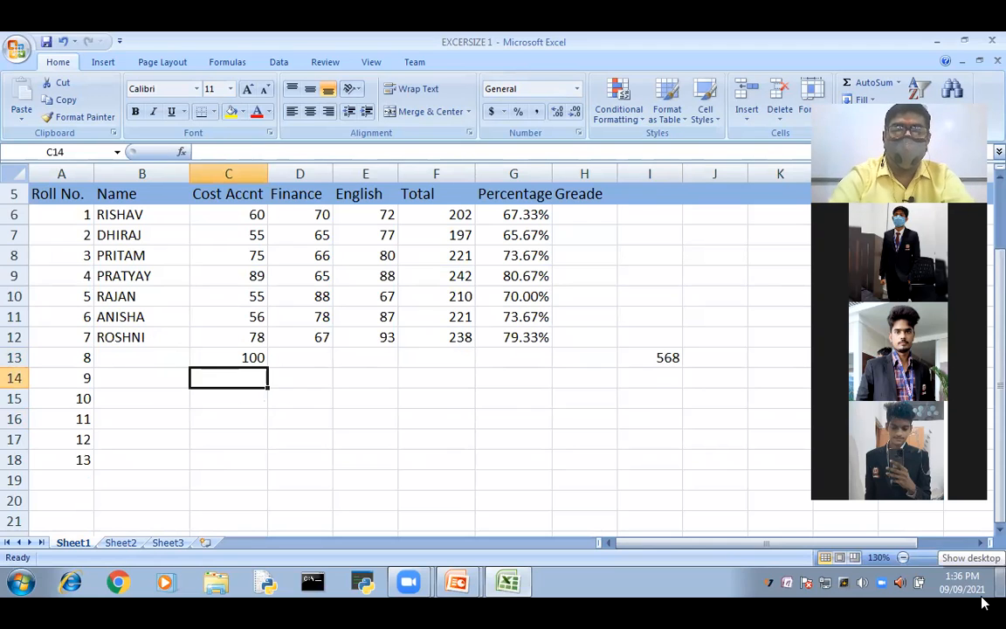
type("100")
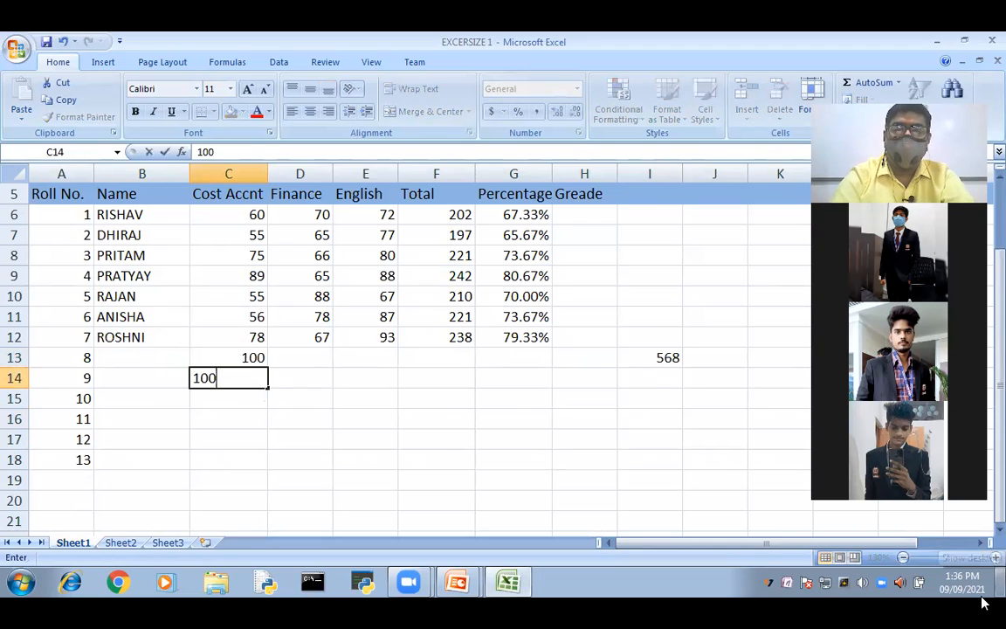
key("Return")
type("100")
key("Return")
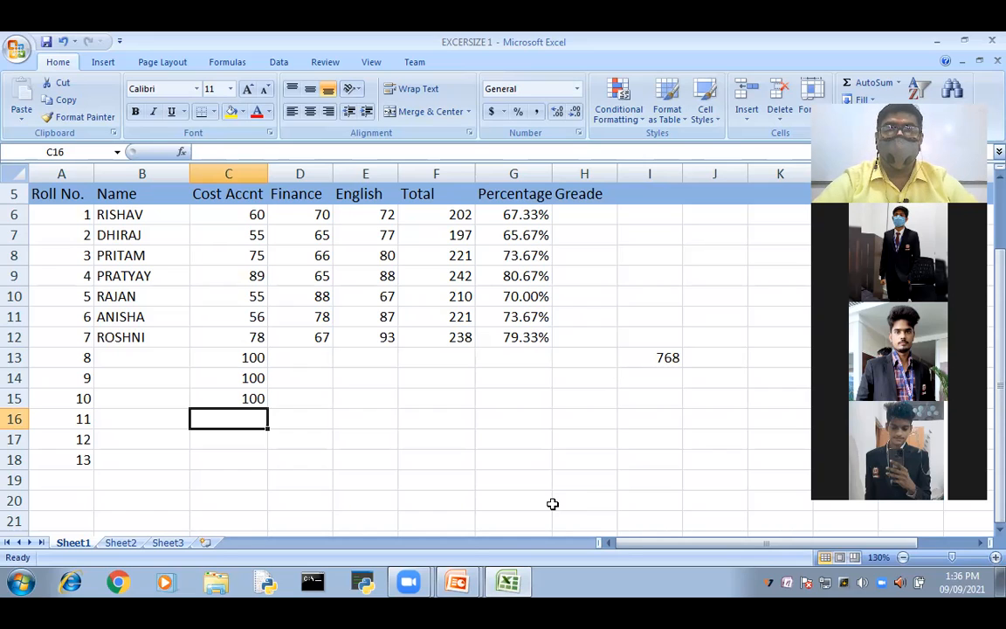
scroll(553, 503, "down", 1)
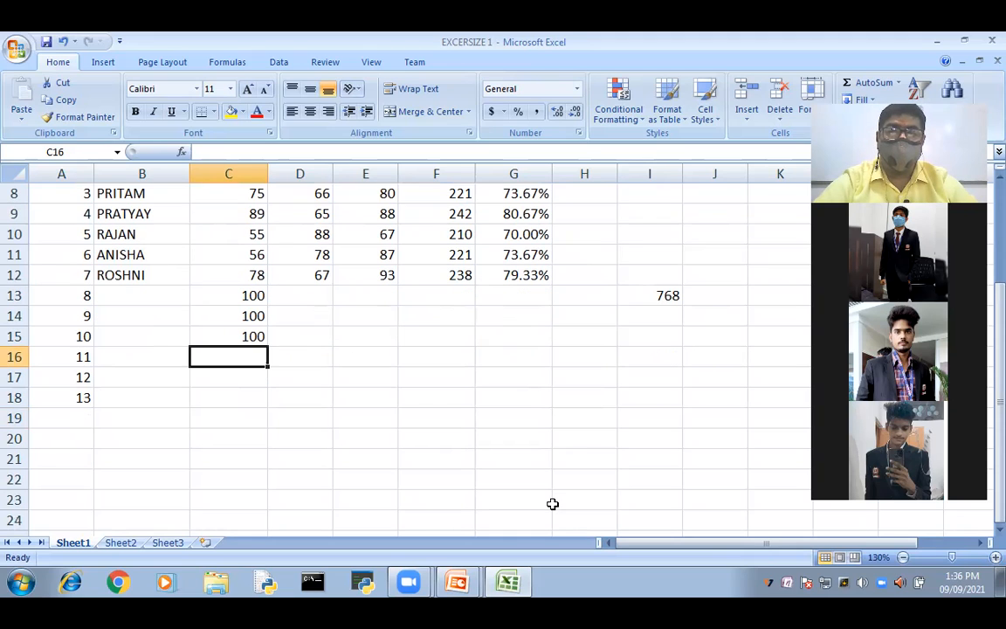
scroll(553, 503, "up", 1)
left_click(548, 478)
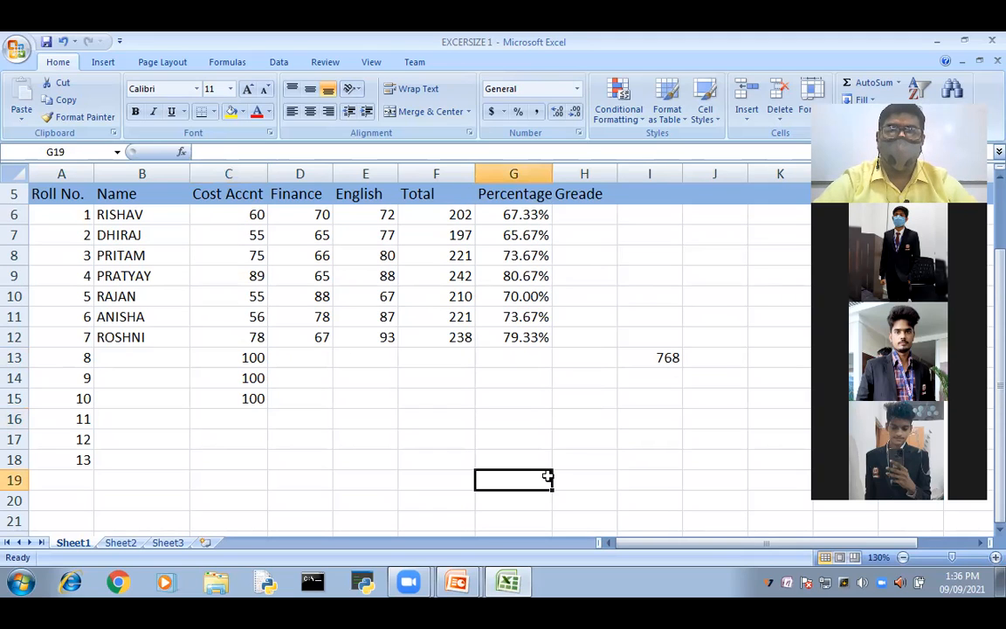
left_click(669, 358)
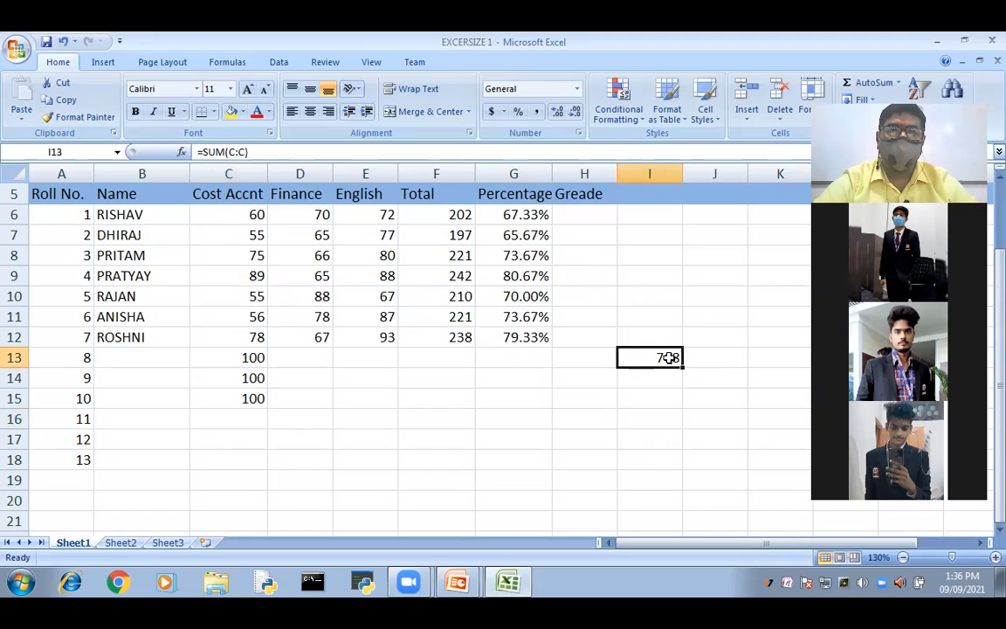
Enter =AVERAGE(C:C) in cell I15 to average the entire Cost Accnt column.
left_click(633, 404)
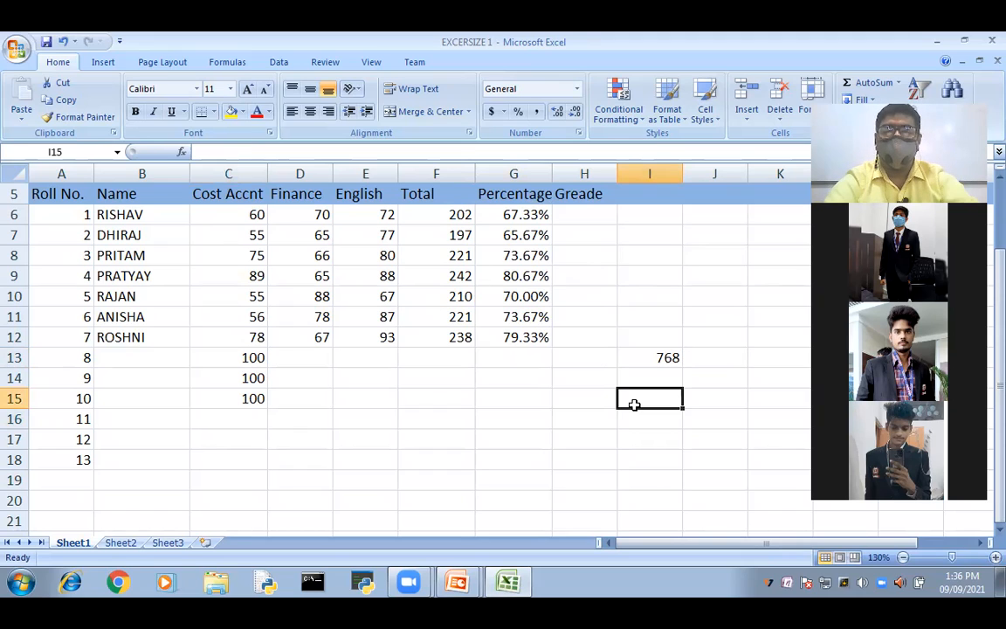
type("=ave")
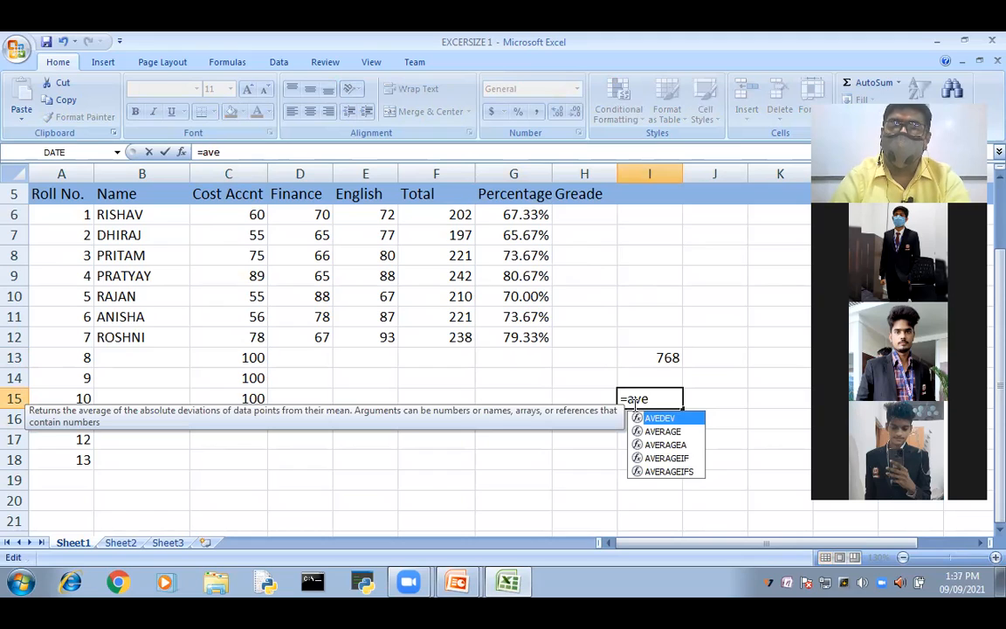
key("Down")
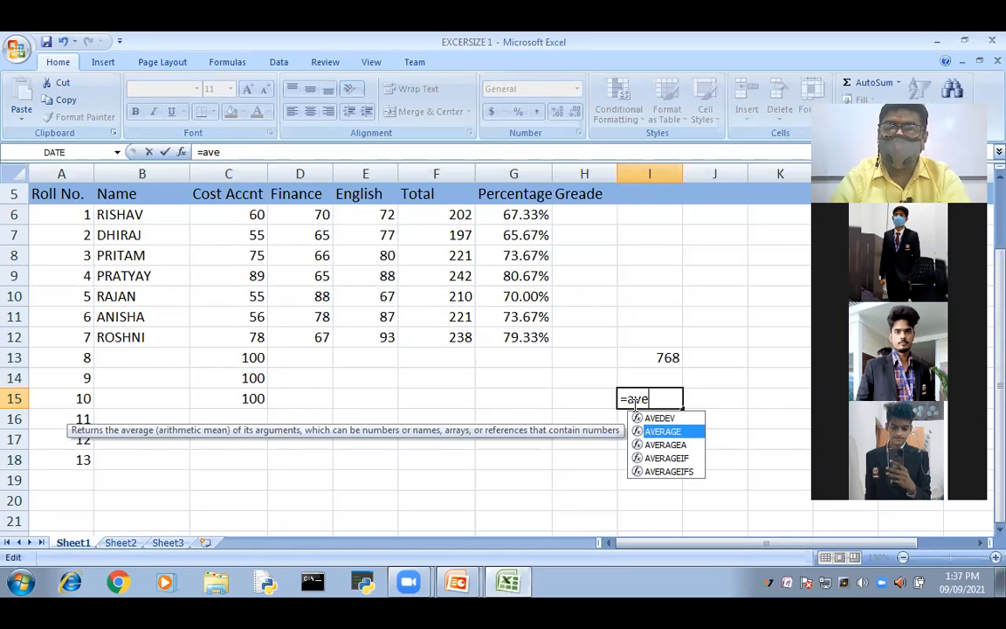
key("Tab")
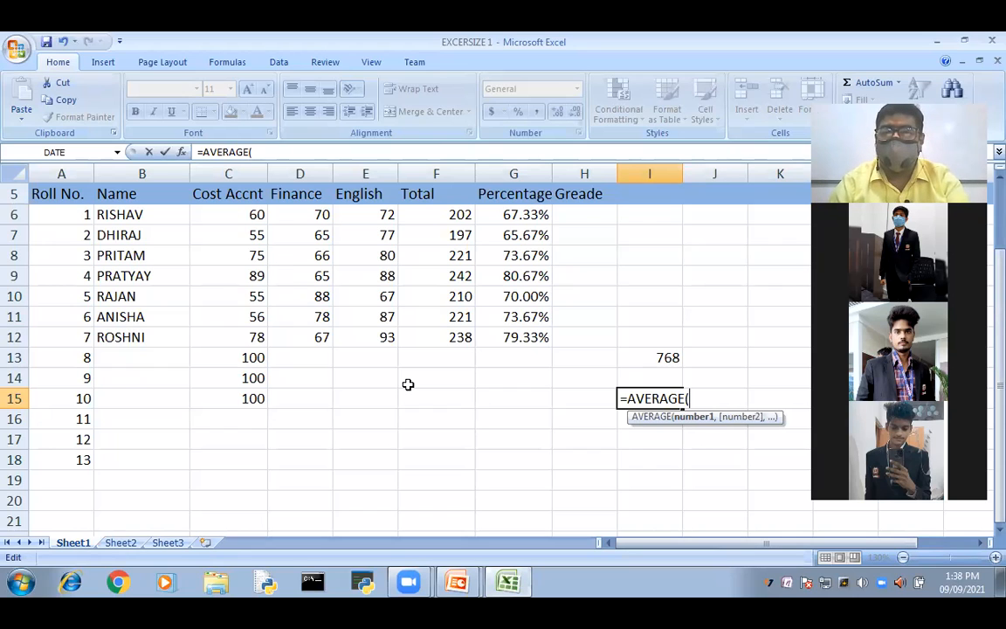
type("c")
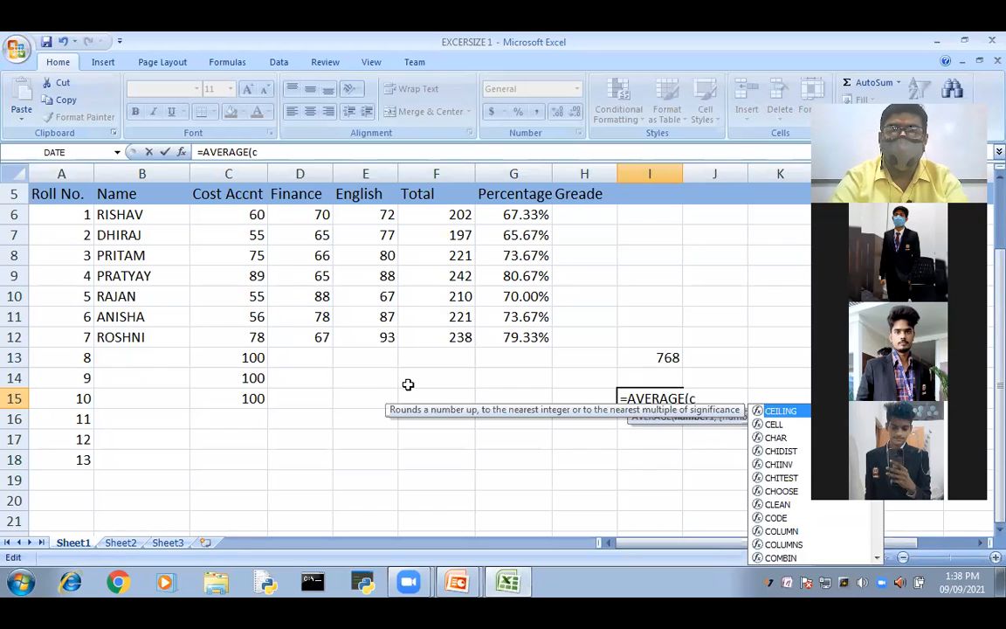
type(":c")
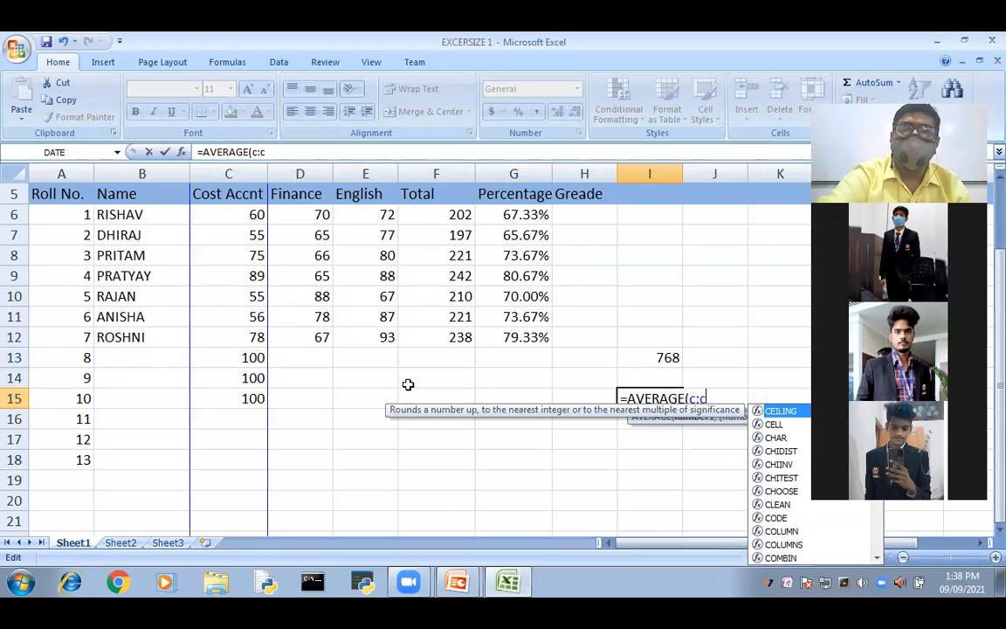
type(")")
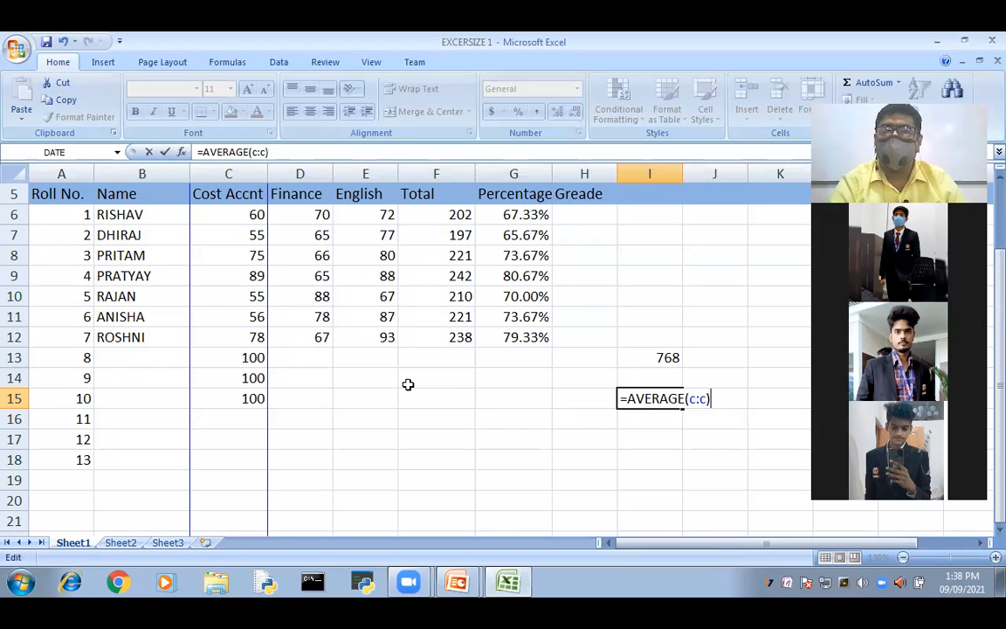
key("Return")
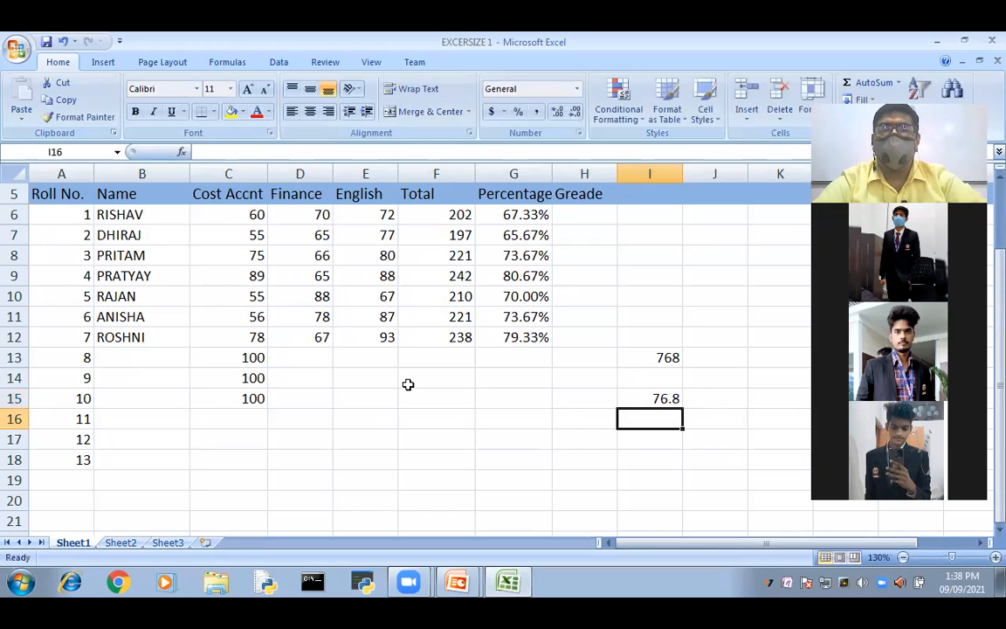
Enter 50 as the Cost Accnt mark for roll number 11 in C16.
left_click(250, 418)
type("5")
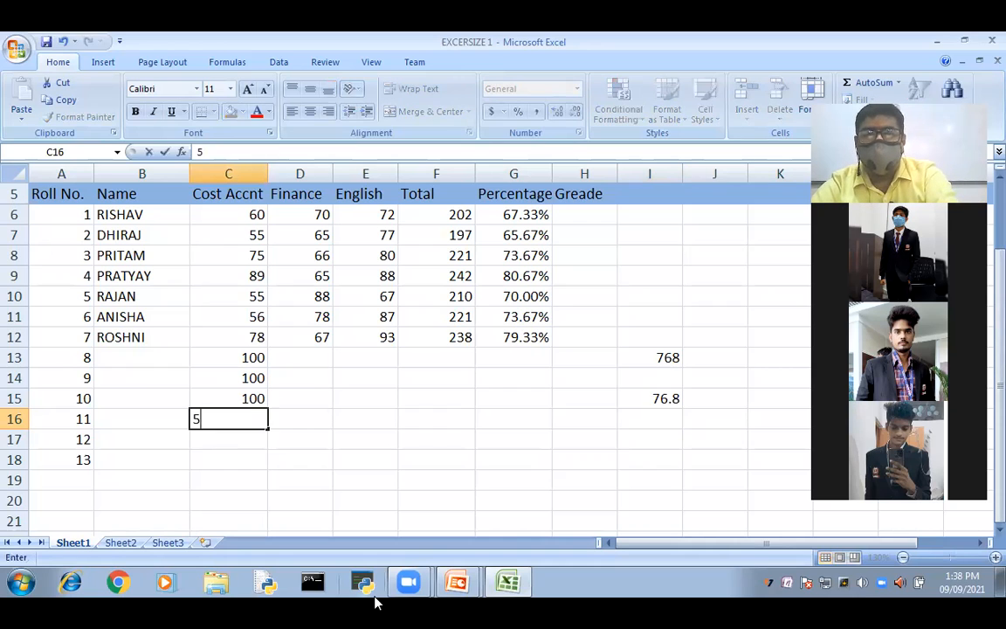
type("0")
key("Return")
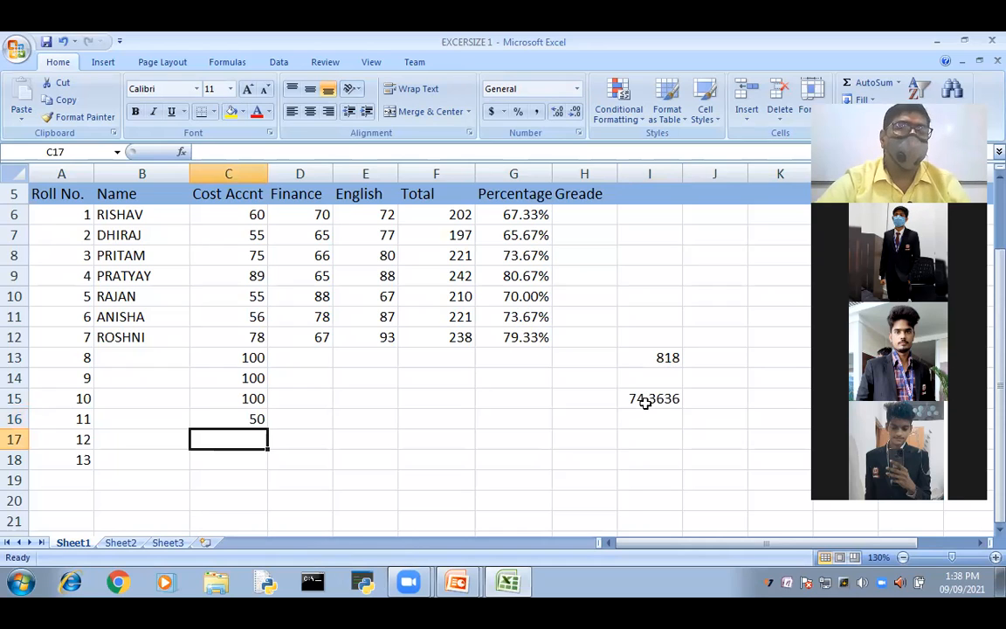
Enter =MAX(C:C) in cell I17 to find the highest mark in the Cost Accnt column.
left_click(635, 442)
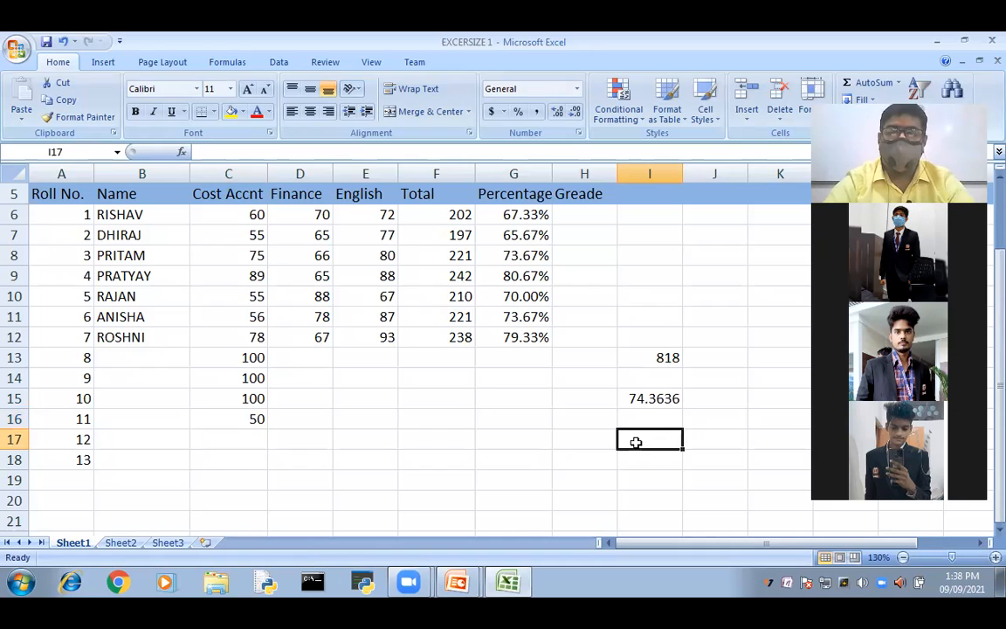
type("=")
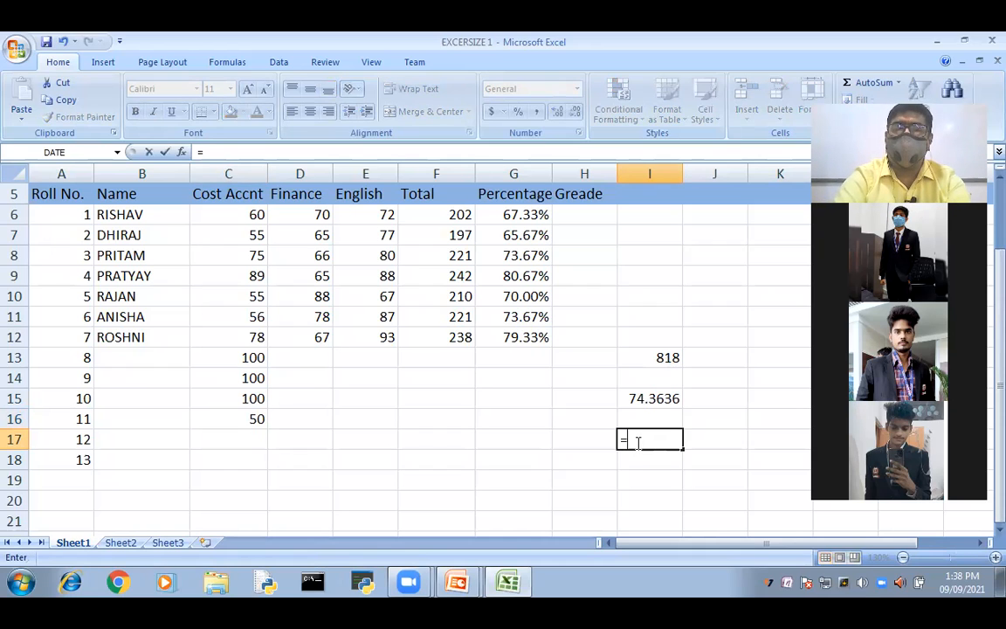
type("max")
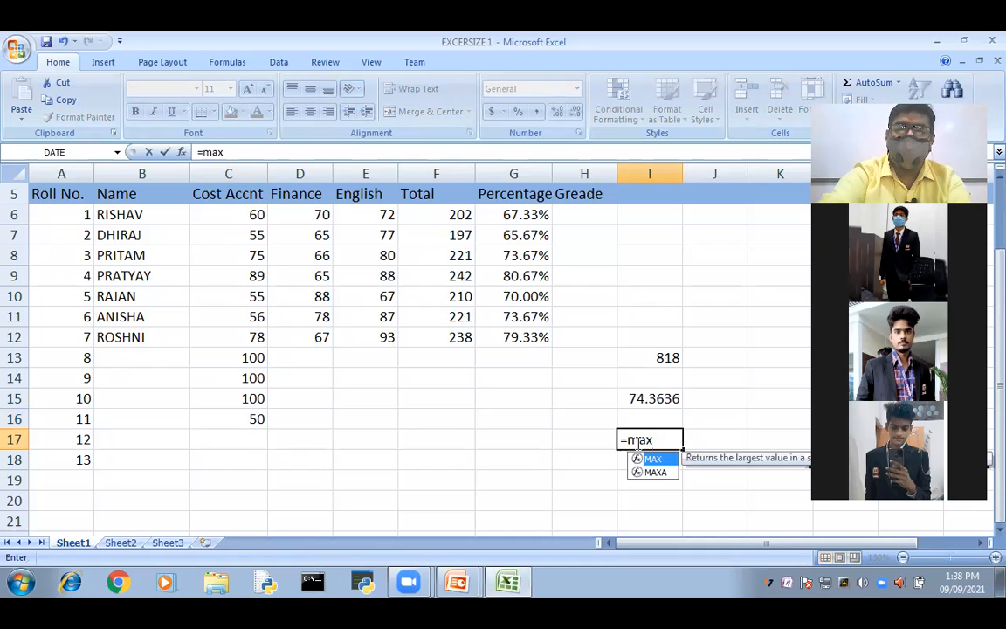
type("(c")
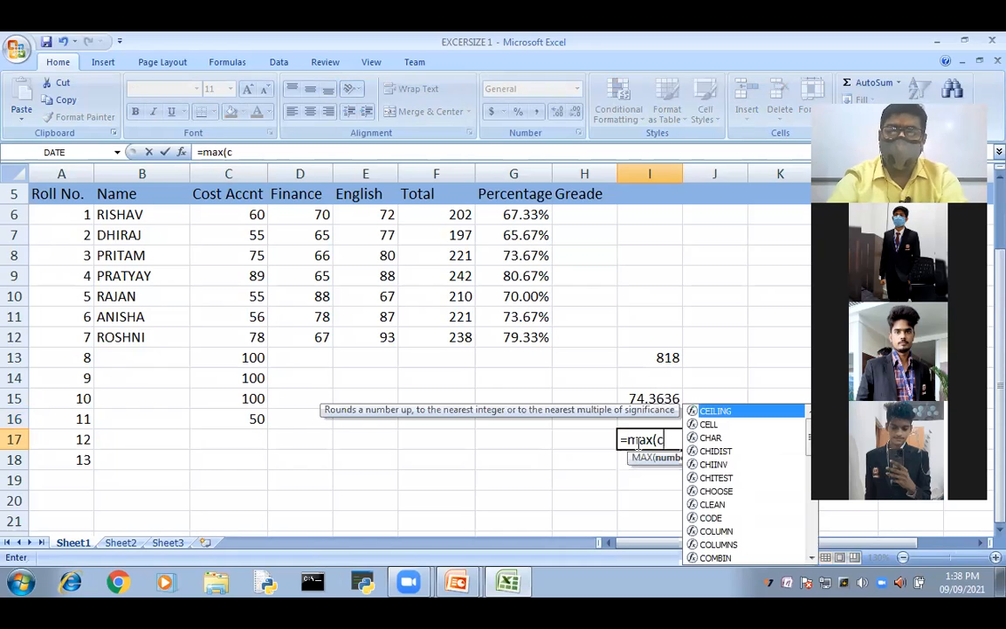
type(":c")
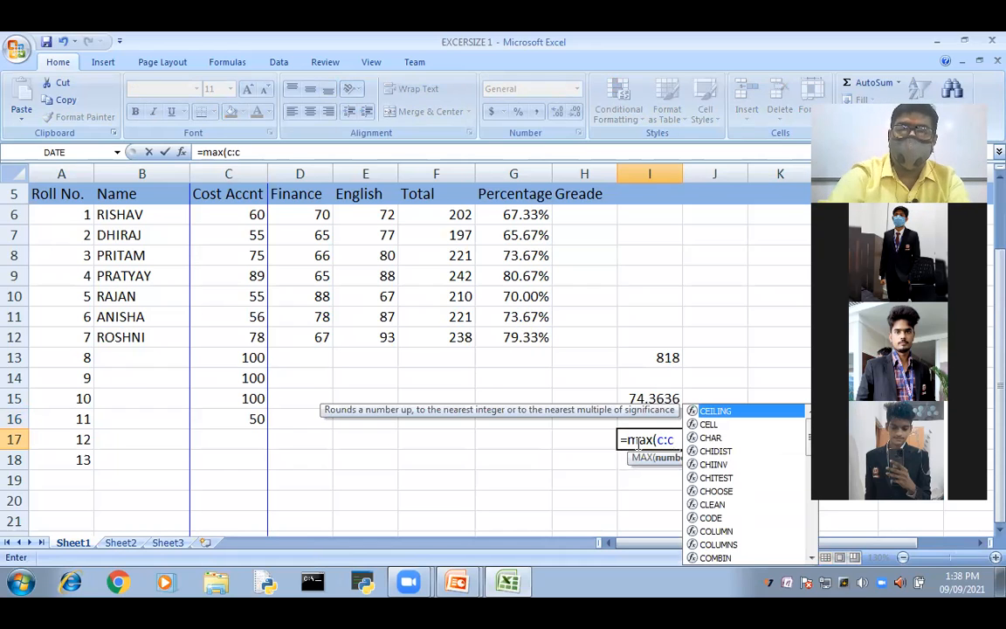
key("Return")
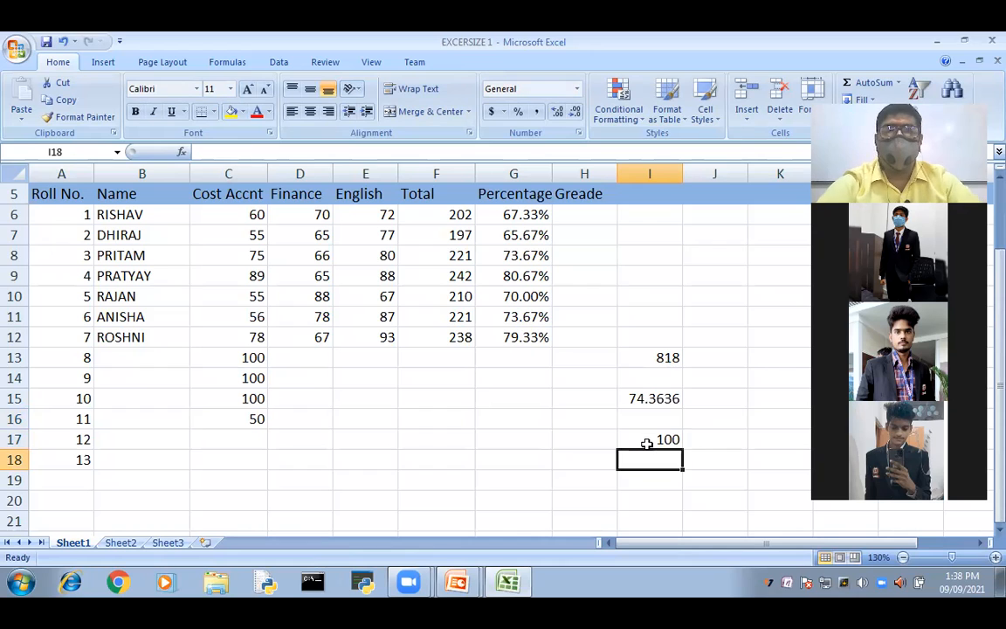
Set the Cost Accnt mark for roll number 11 in C16 to 200.
left_click(256, 420)
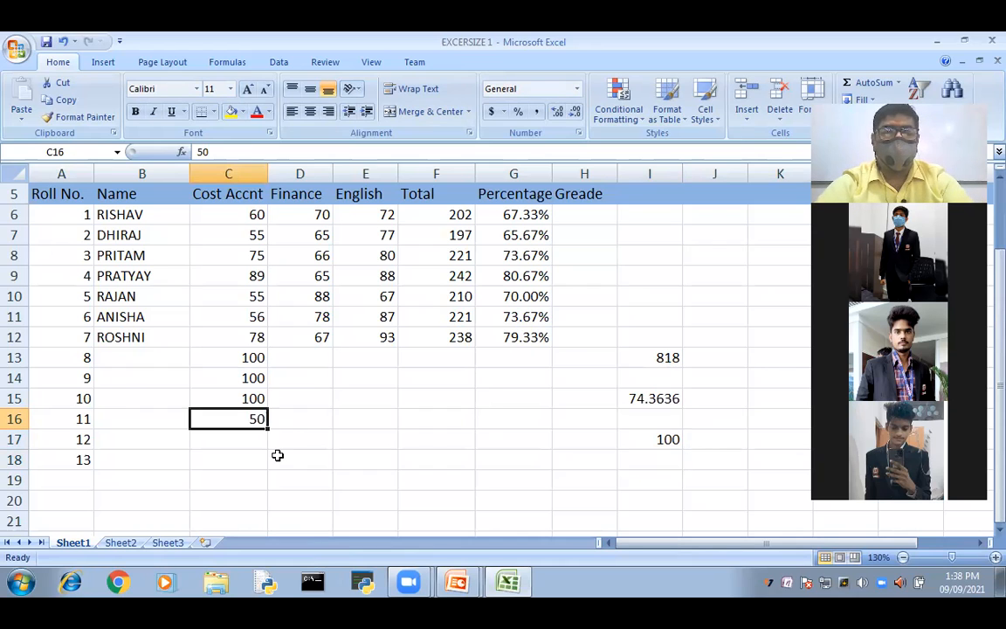
type("20")
left_click(278, 456)
type("0")
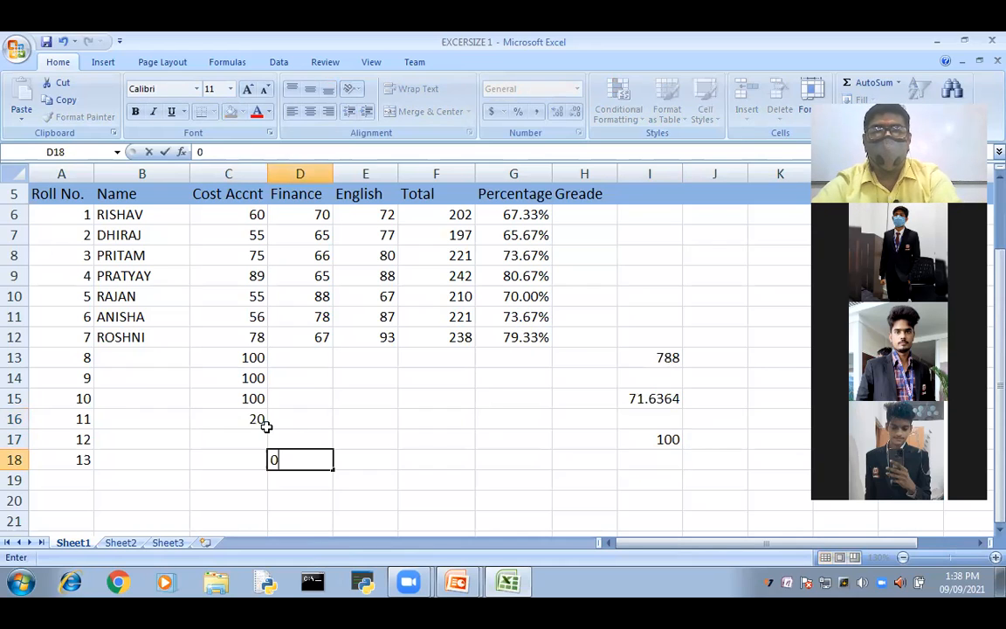
left_click(257, 419)
type("2")
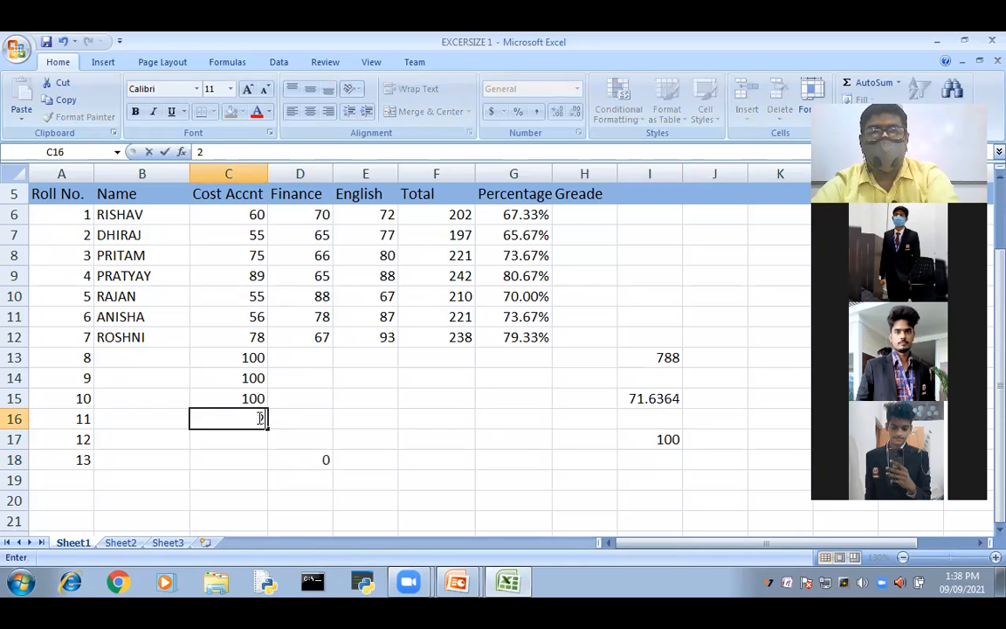
type("00")
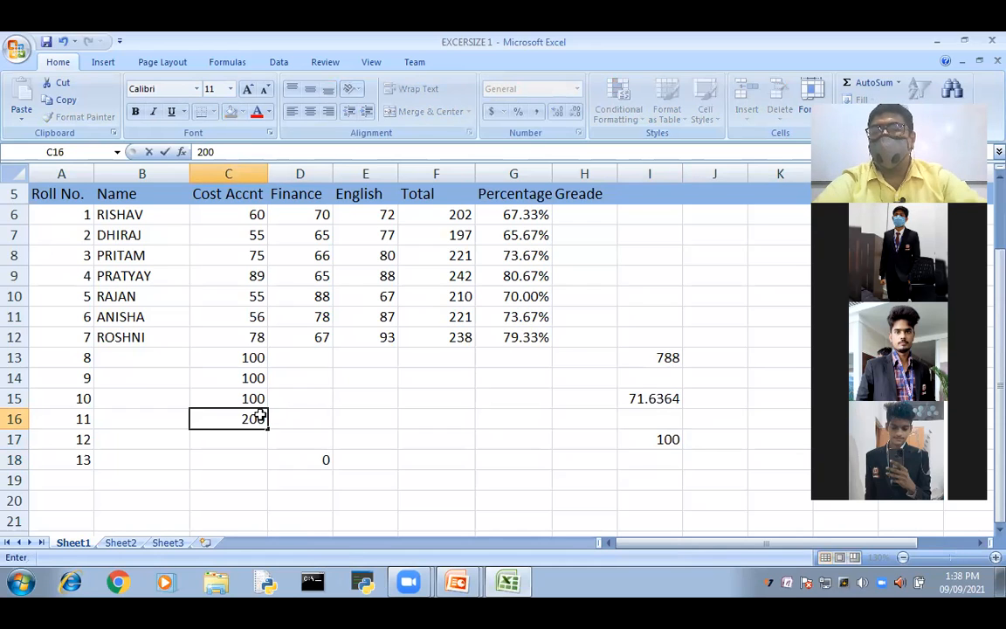
key("Return")
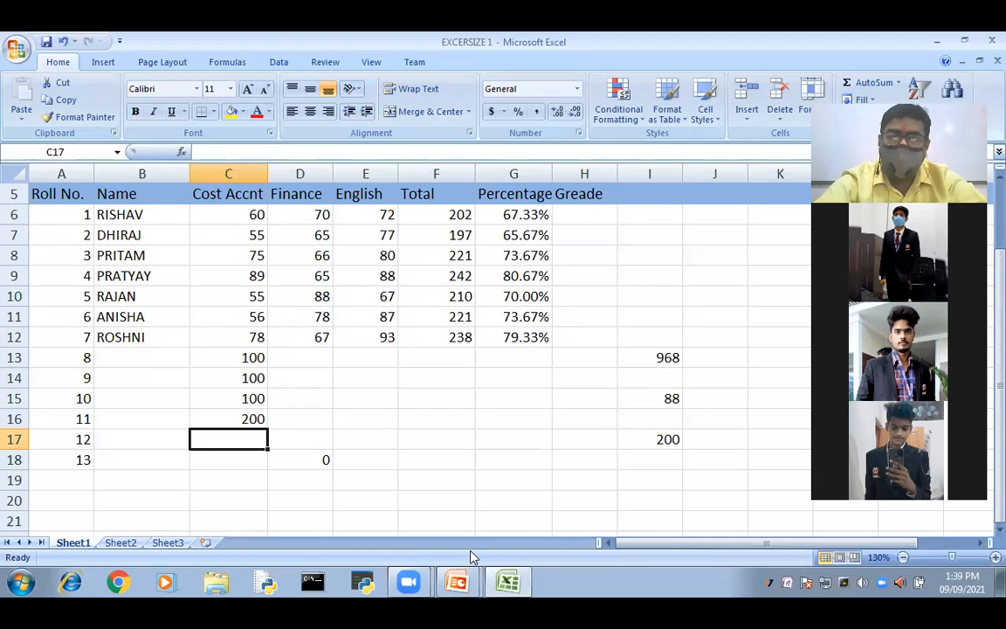
Switch to the PowerPoint slide show and advance to the slide on formula view of worksheet.
key("alt+Tab")
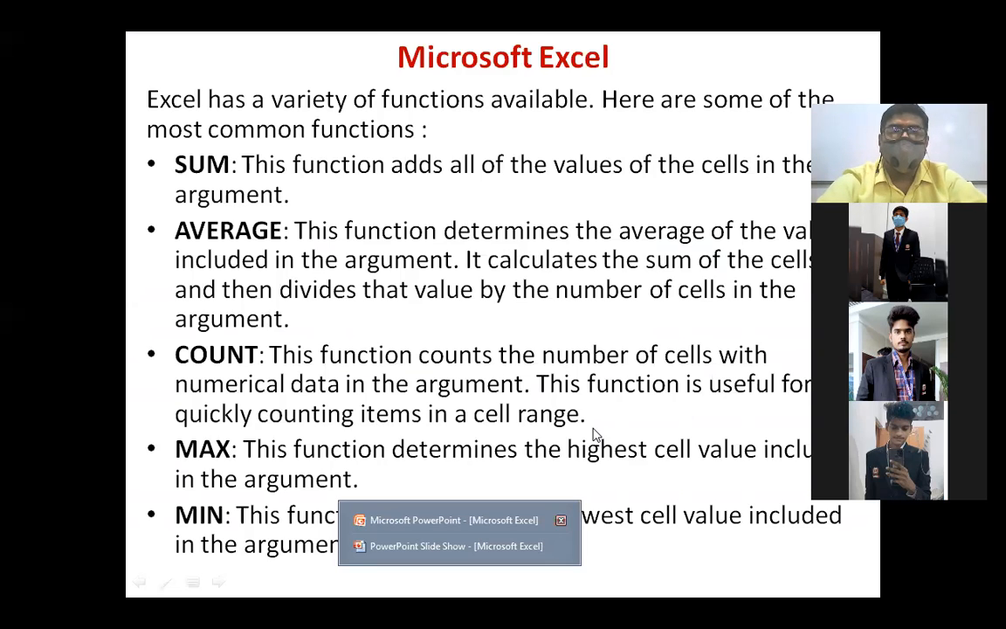
left_click(595, 435)
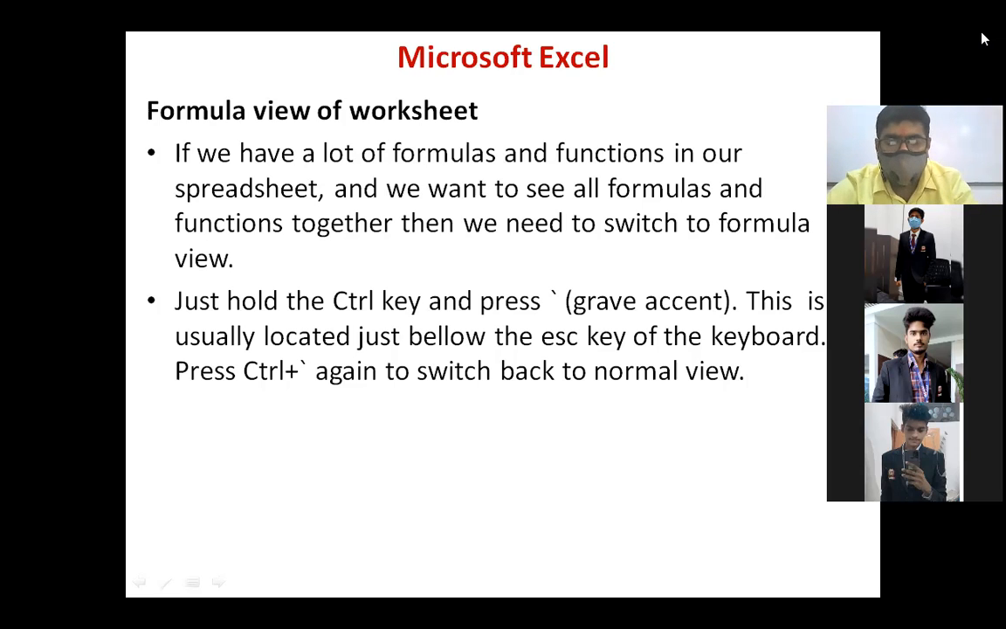
Switch back to Excel and display the worksheet in formula view to examine the formulas in the Total, Percentage and I columns.
key("alt+Tab")
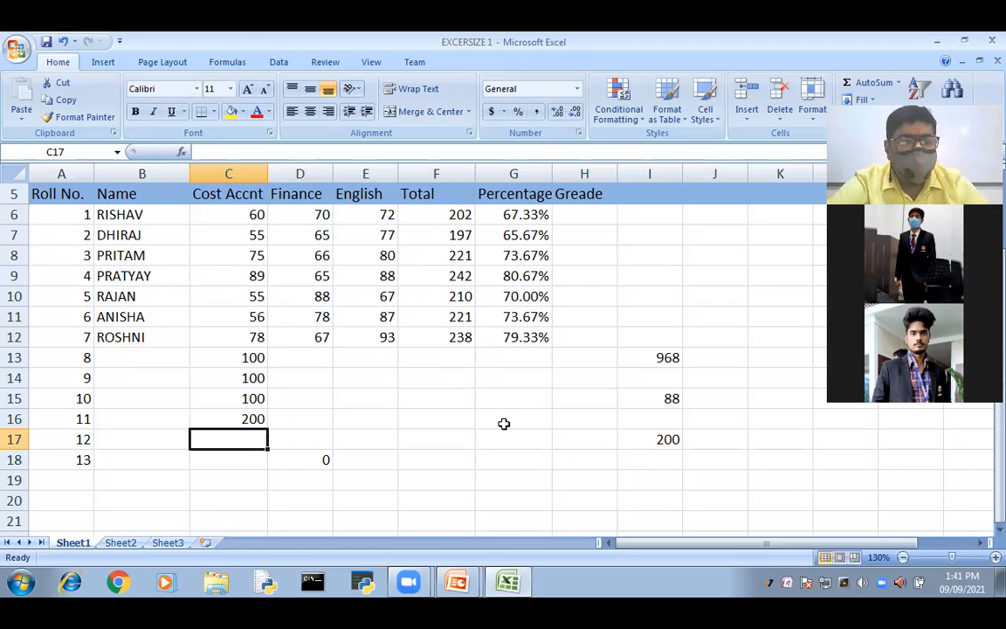
key("ctrl+grave")
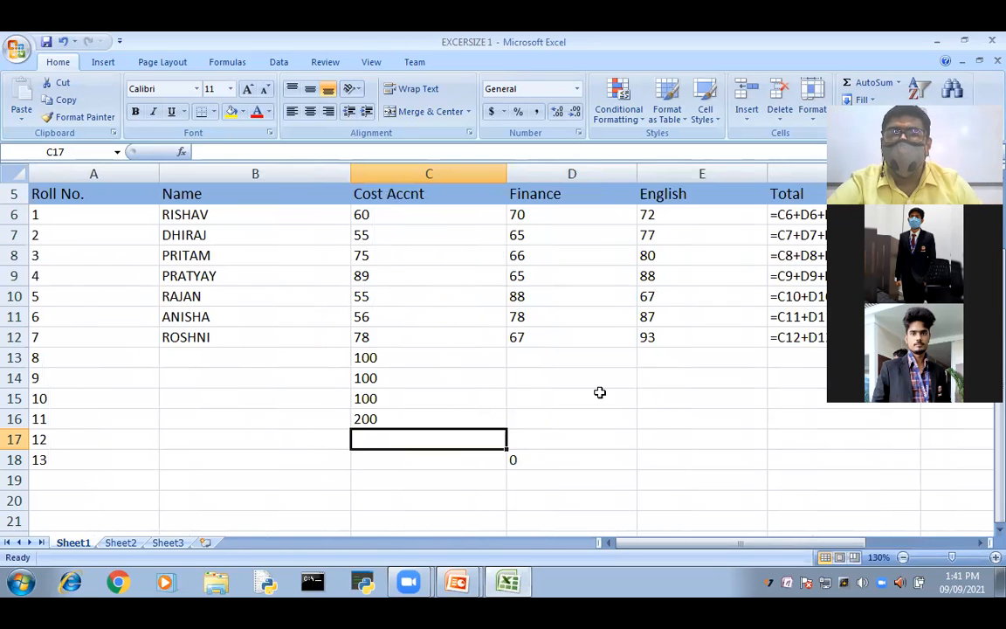
left_click_drag(924, 97, 463, 240)
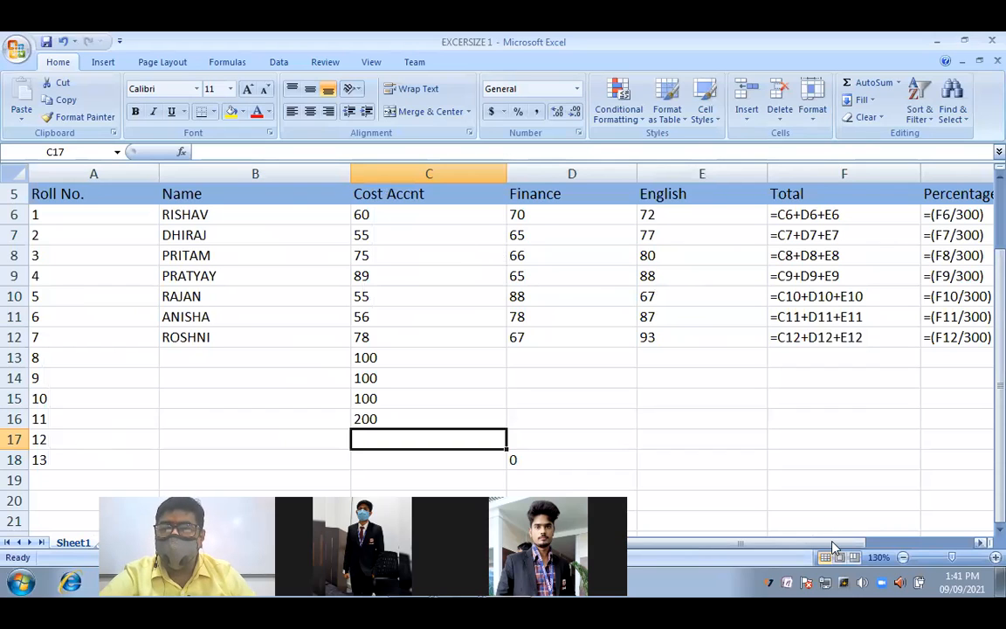
left_click_drag(868, 548, 879, 548)
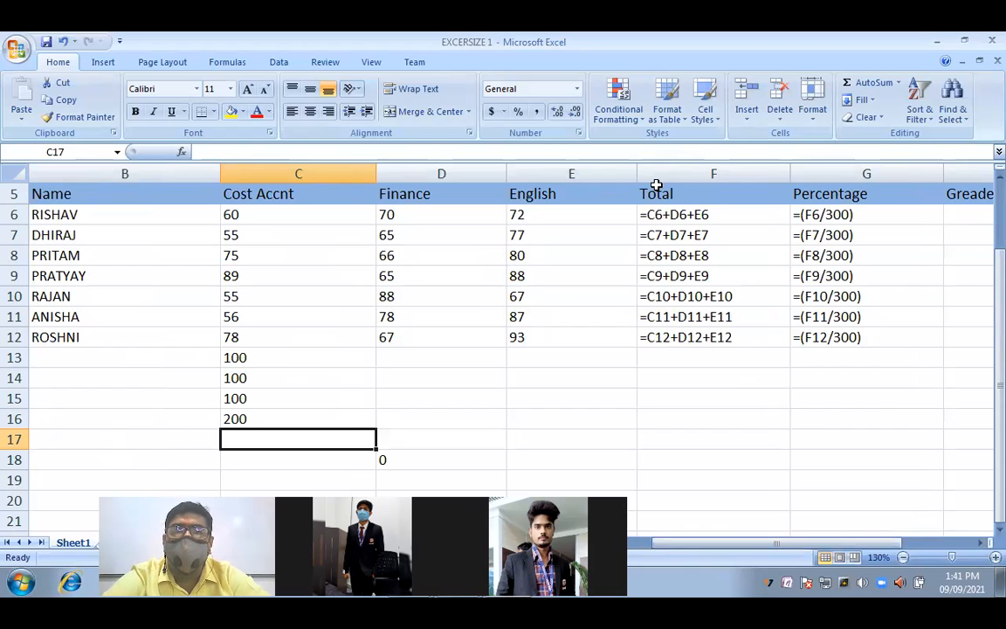
left_click(979, 543)
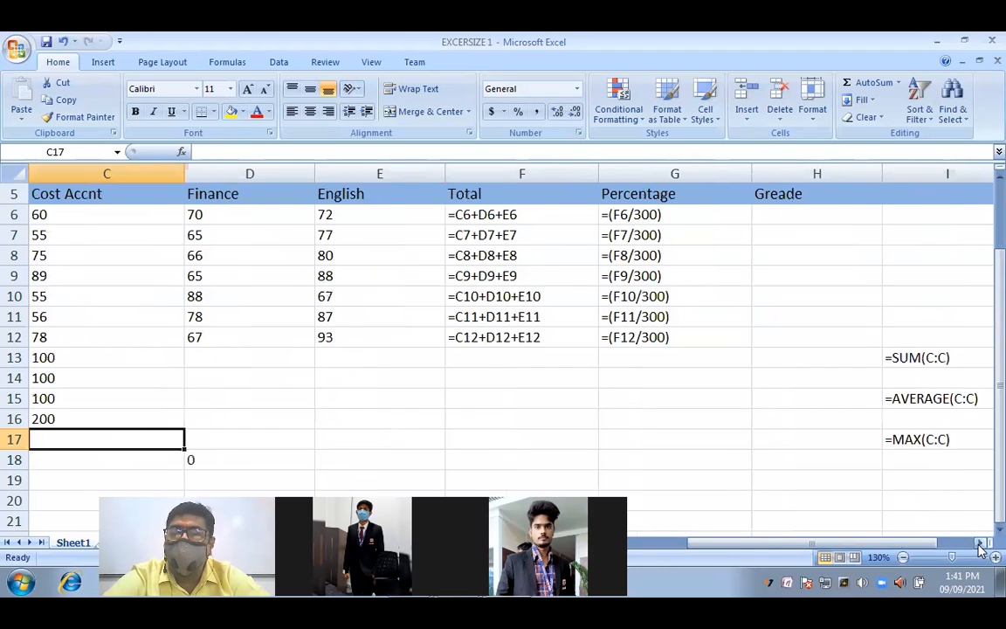
left_click(980, 543)
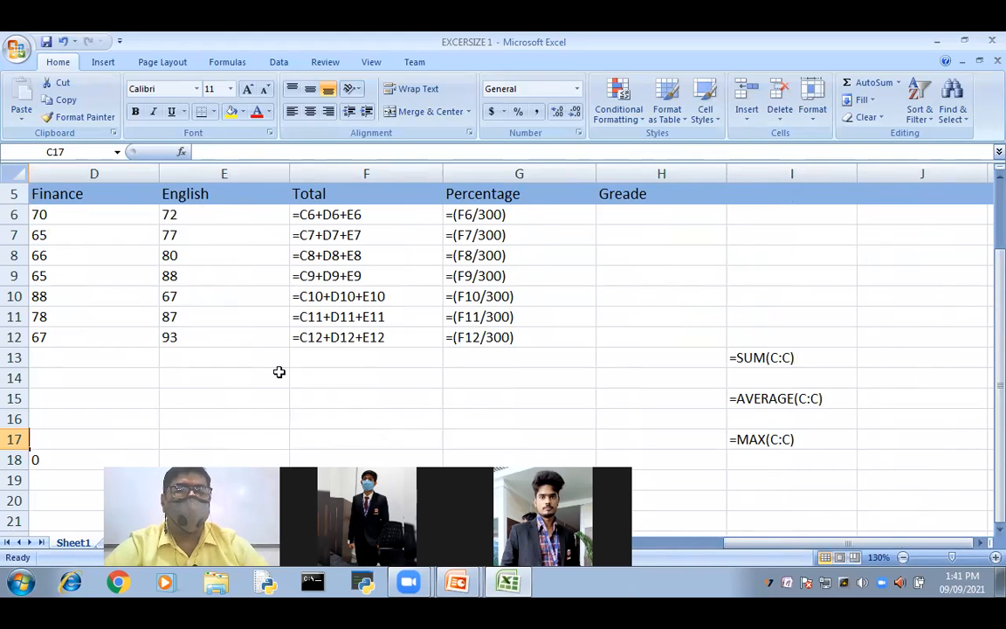
Return the worksheet from formula view to normal view and switch back to the PowerPoint slide show.
left_click(557, 375)
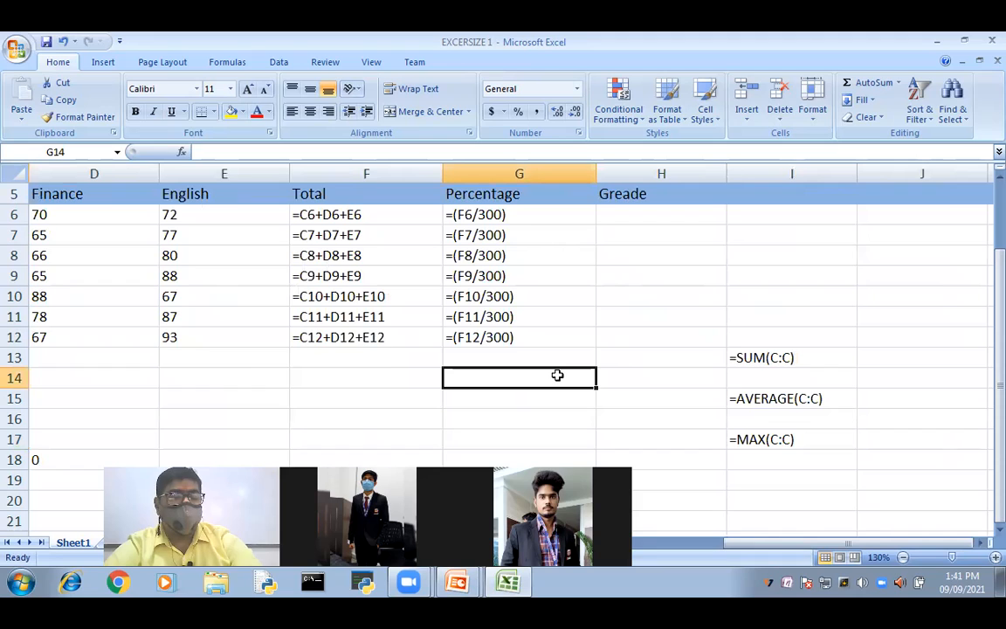
key("ctrl+grave")
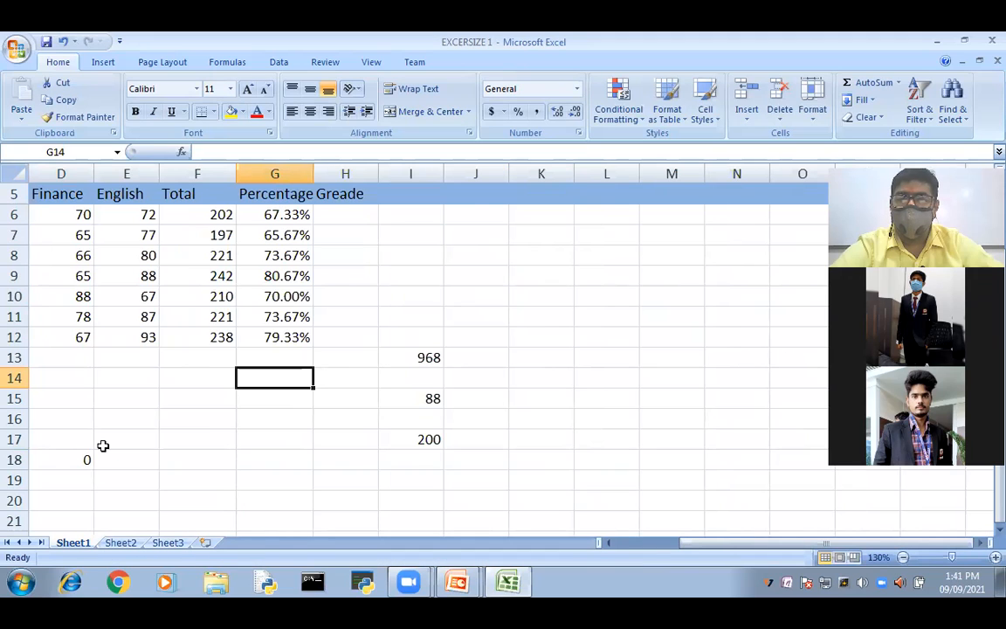
left_click_drag(687, 545, 631, 545)
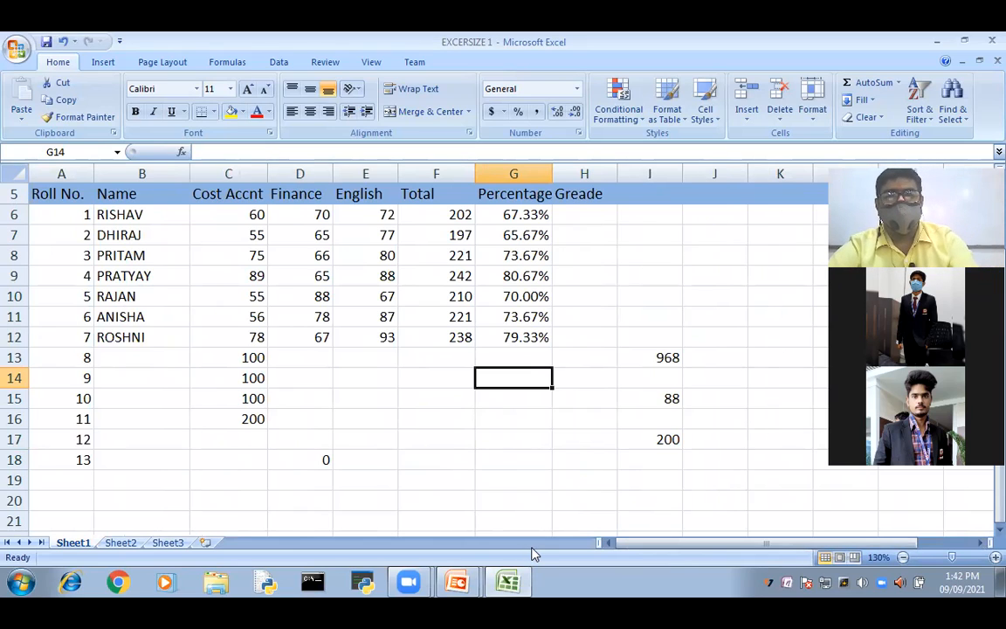
key("alt+Tab")
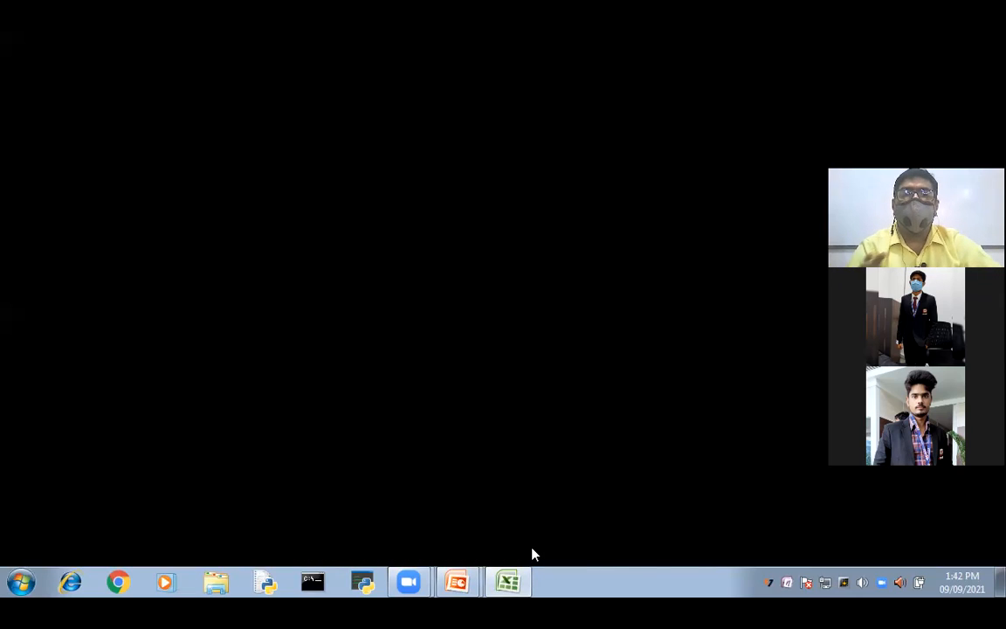